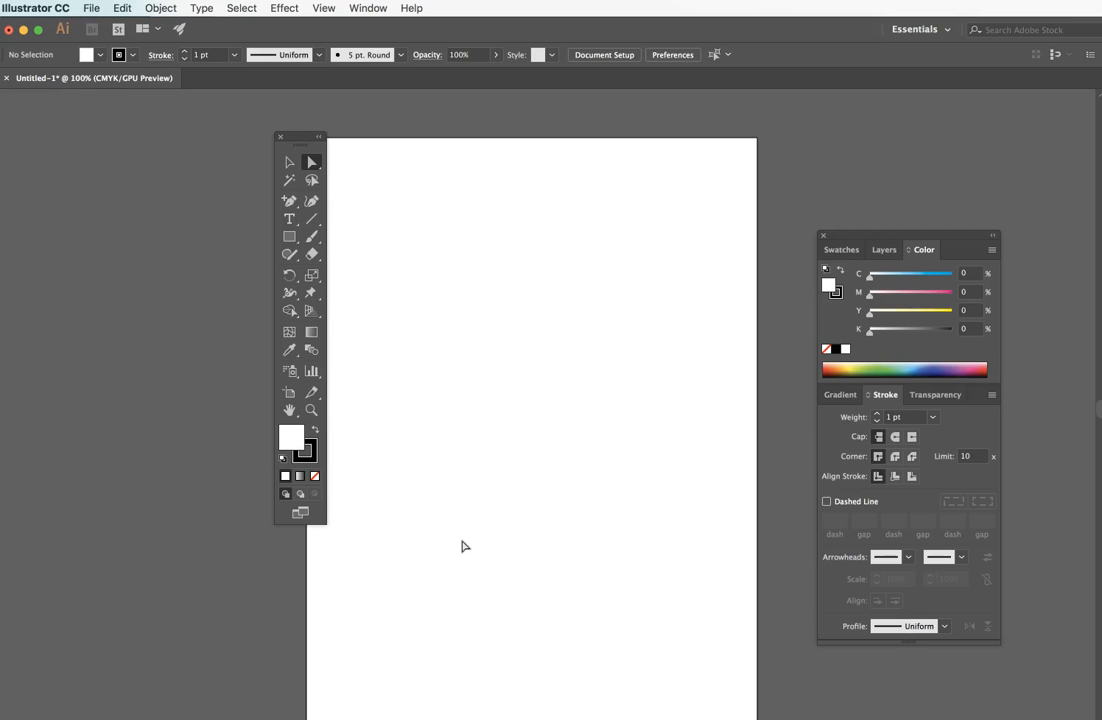
Step: Detach the Pen tool group from the toolbar as a separate floating panel
left_click_drag(289, 201, 366, 202)
left_click(291, 204)
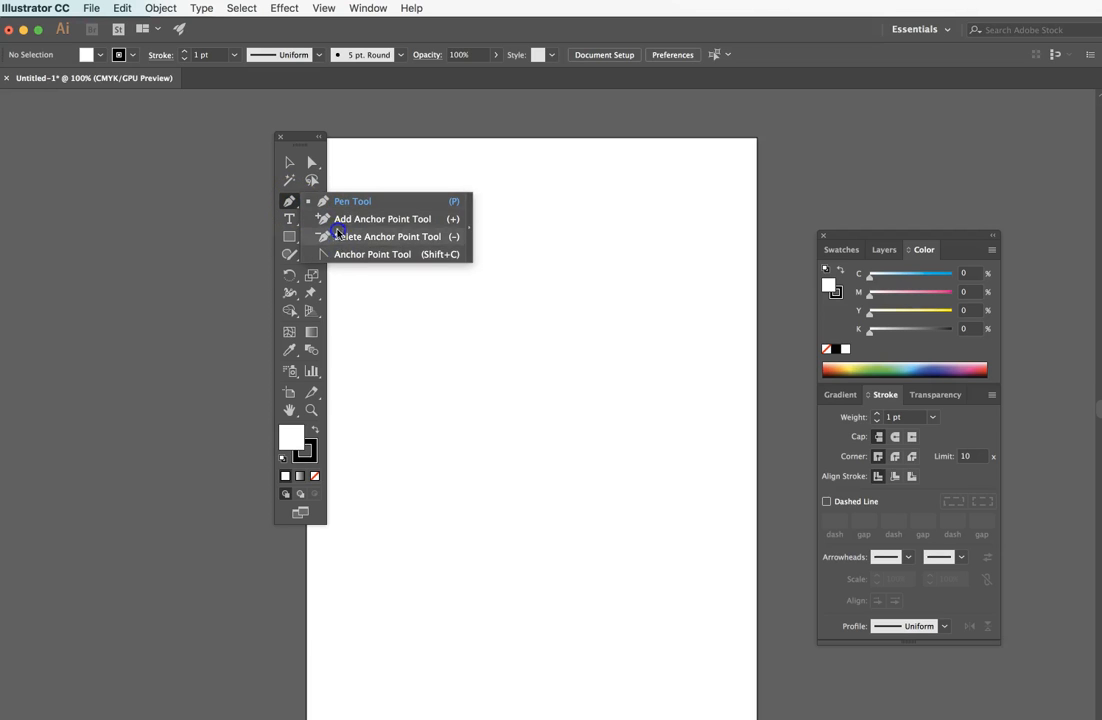
left_click(469, 235)
left_click_drag(339, 214, 365, 143)
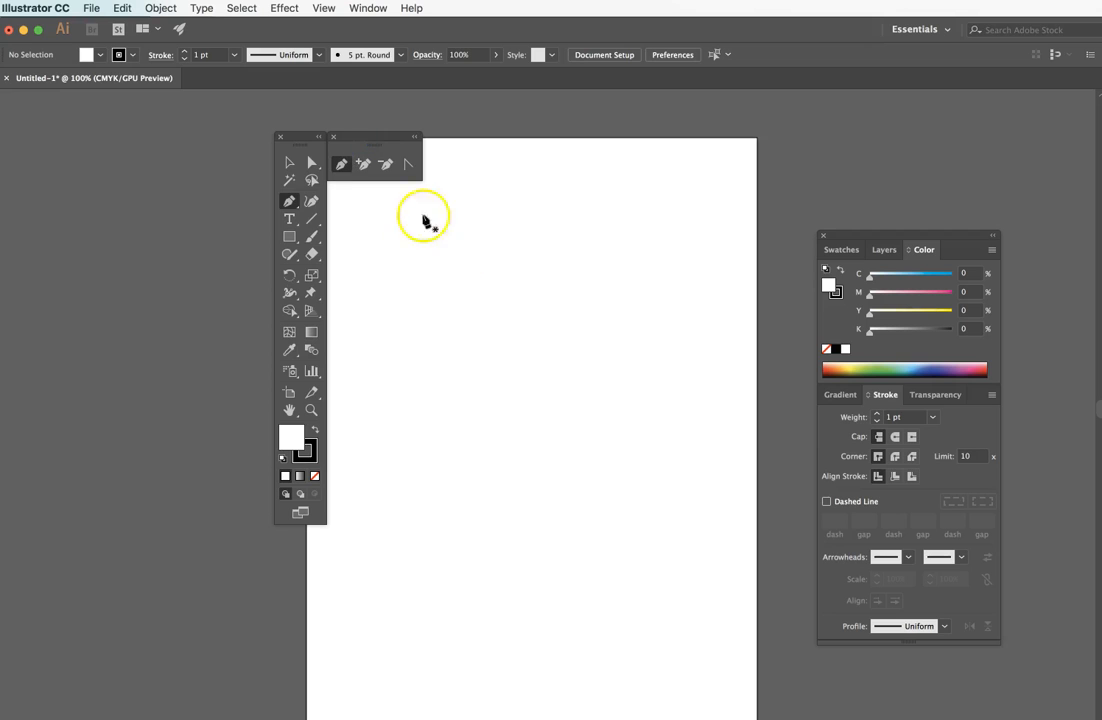
left_click_drag(296, 300, 344, 292)
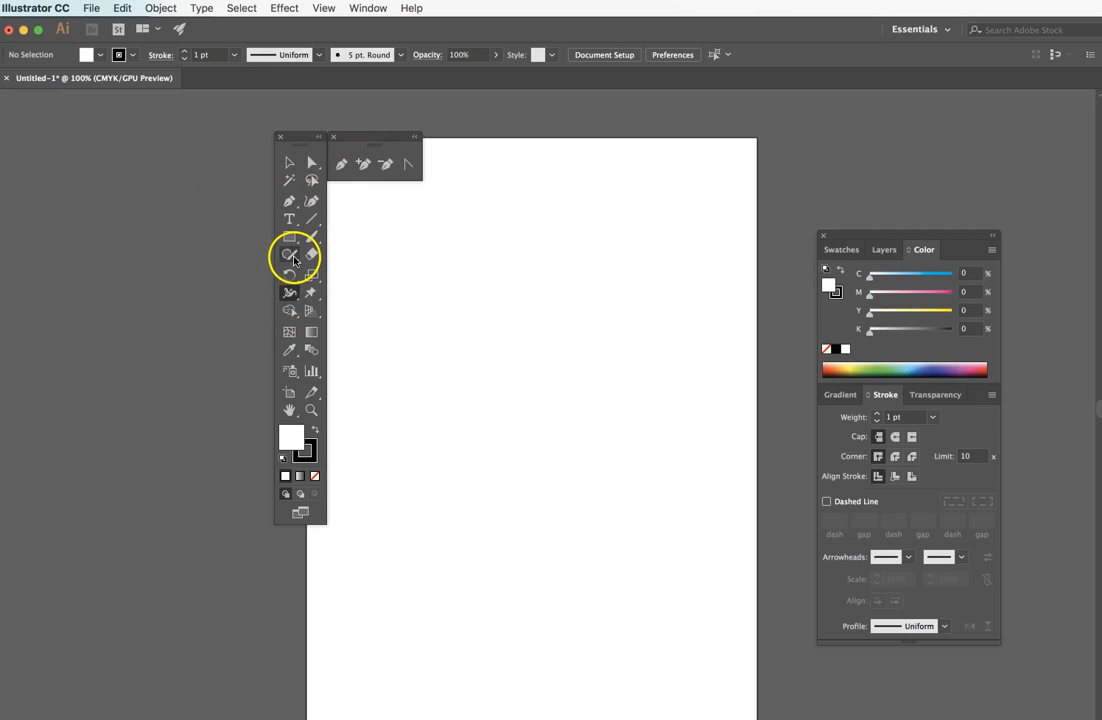
Step: Set the fill to none and draw two connected straight segments forming a zigzag near the artboard's top with the Pen tool
left_click(341, 165)
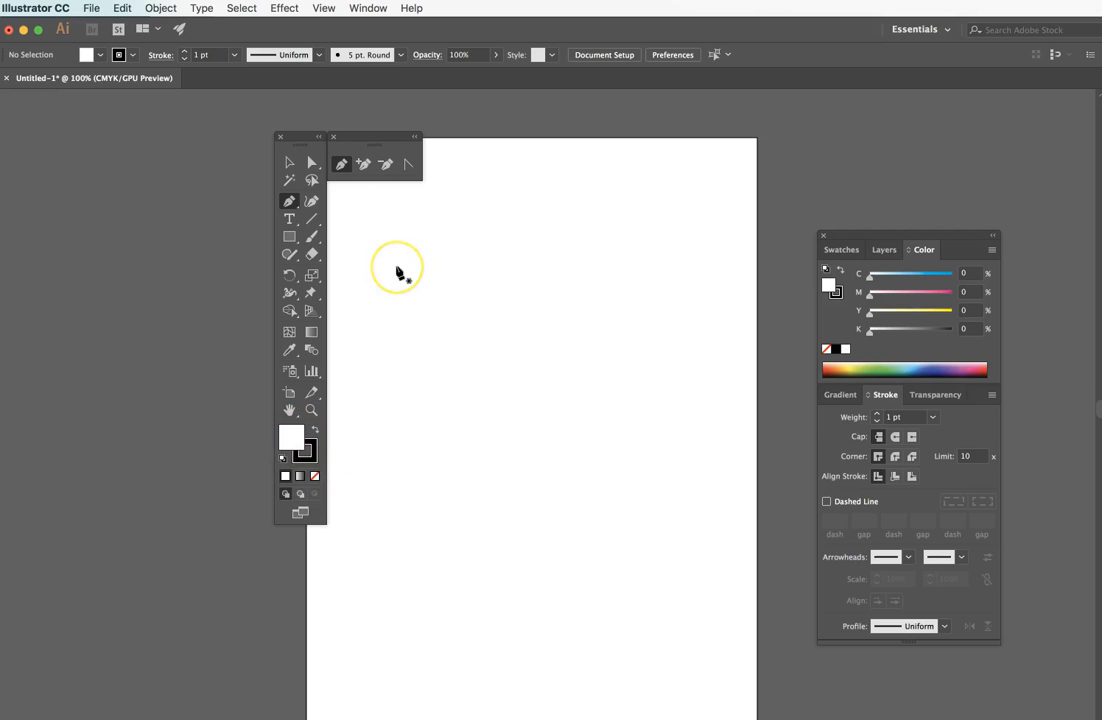
left_click(315, 477)
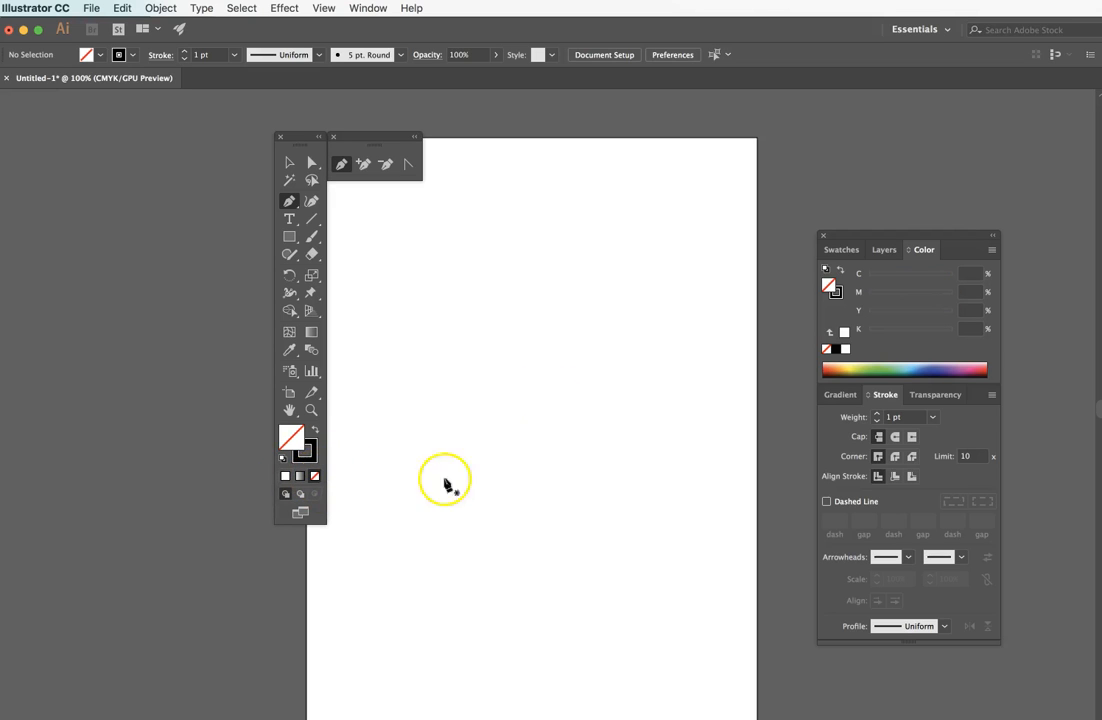
left_click(401, 244)
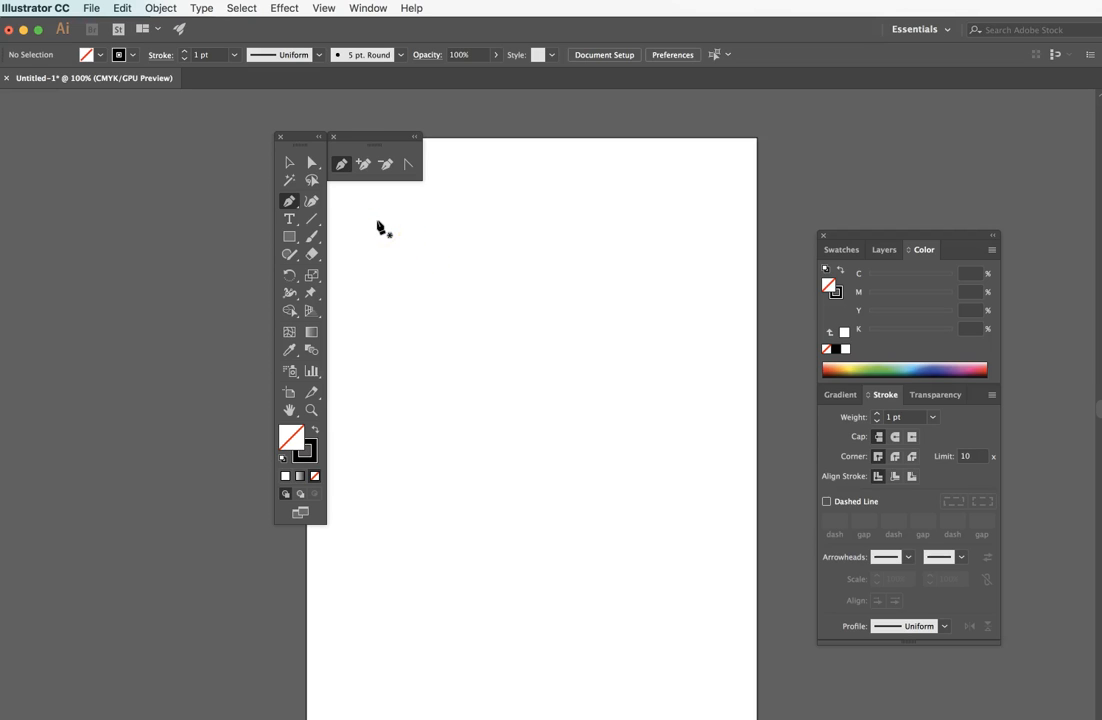
left_click(377, 222)
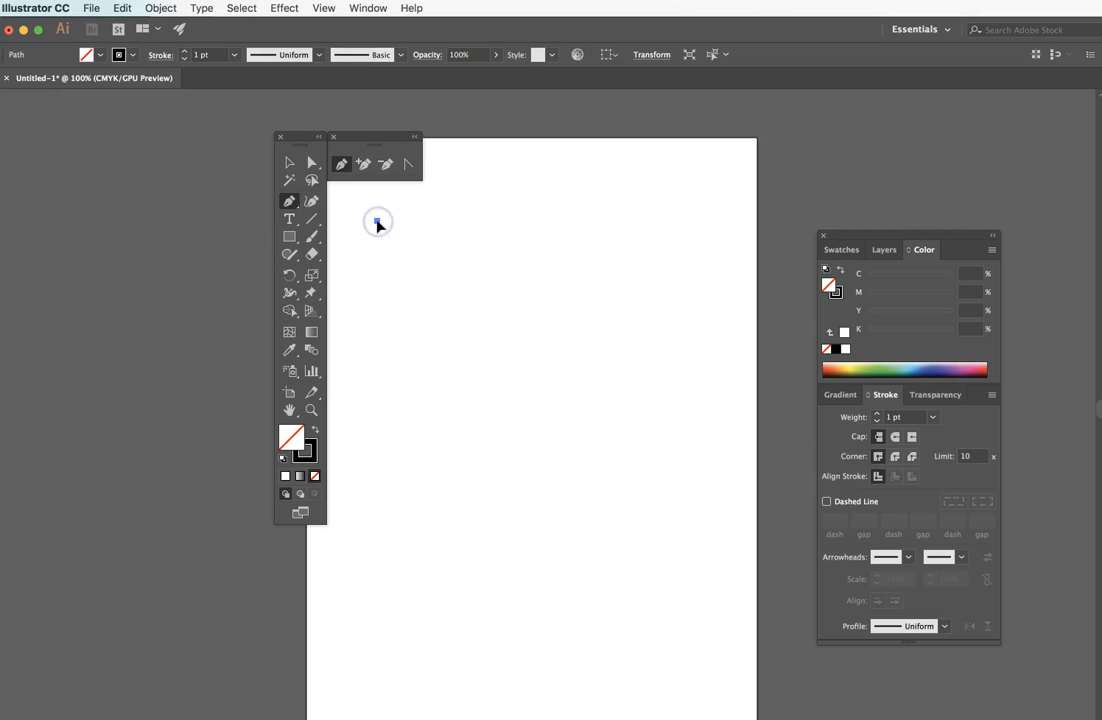
left_click(460, 249)
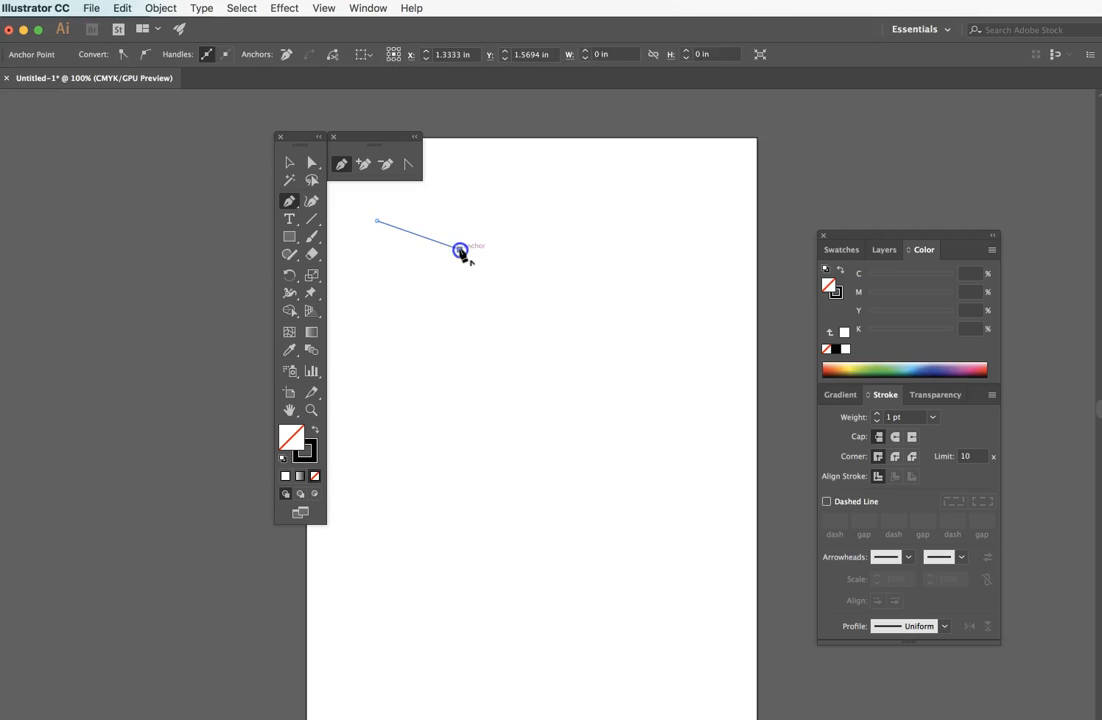
left_click(382, 309)
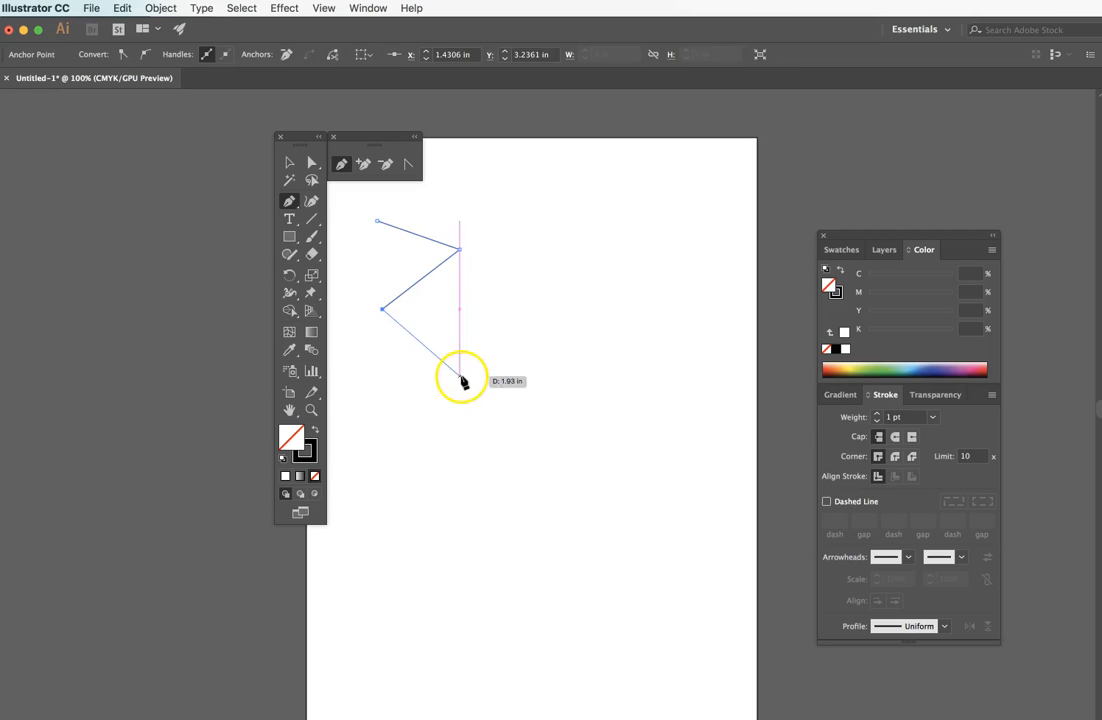
Step: Continue the path with curved segments: a deep bend, an arch down to a sharp corner, a narrow hump and a tail towards the lower middle
left_click_drag(475, 372, 597, 333)
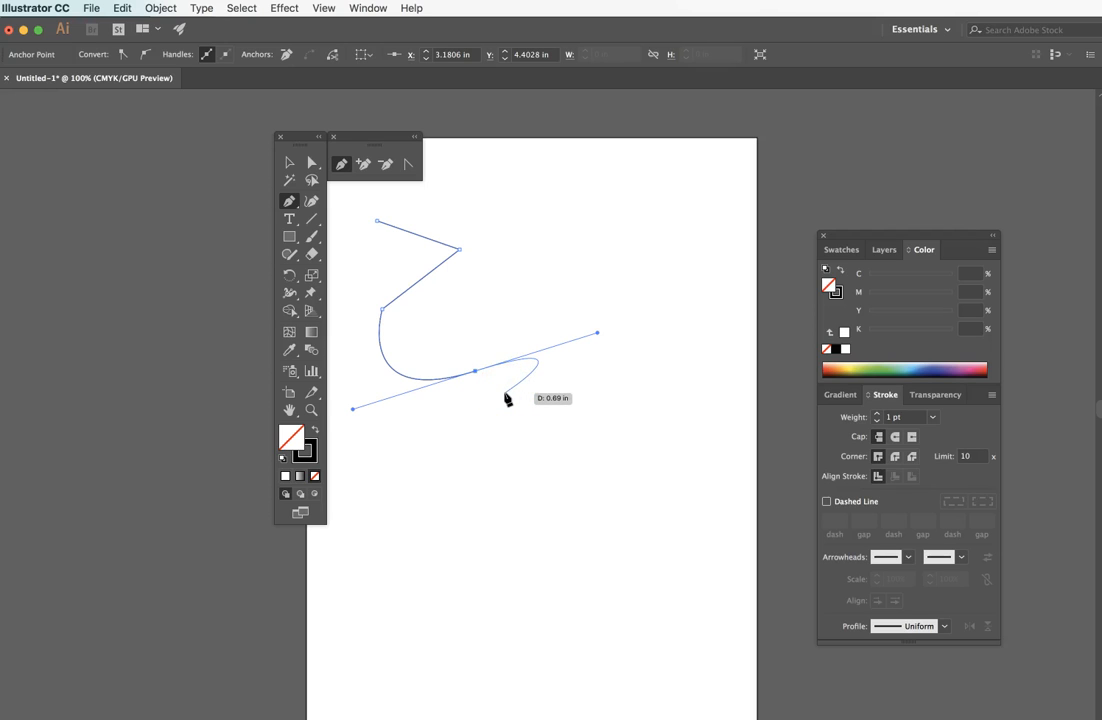
left_click(476, 372)
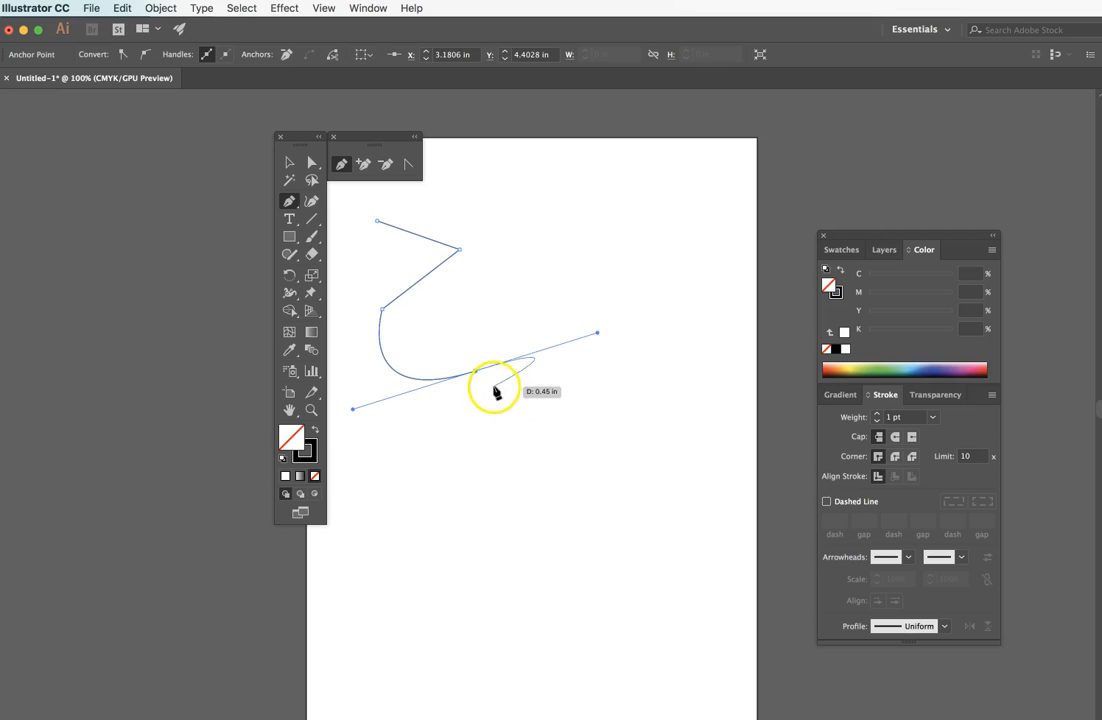
left_click(580, 444)
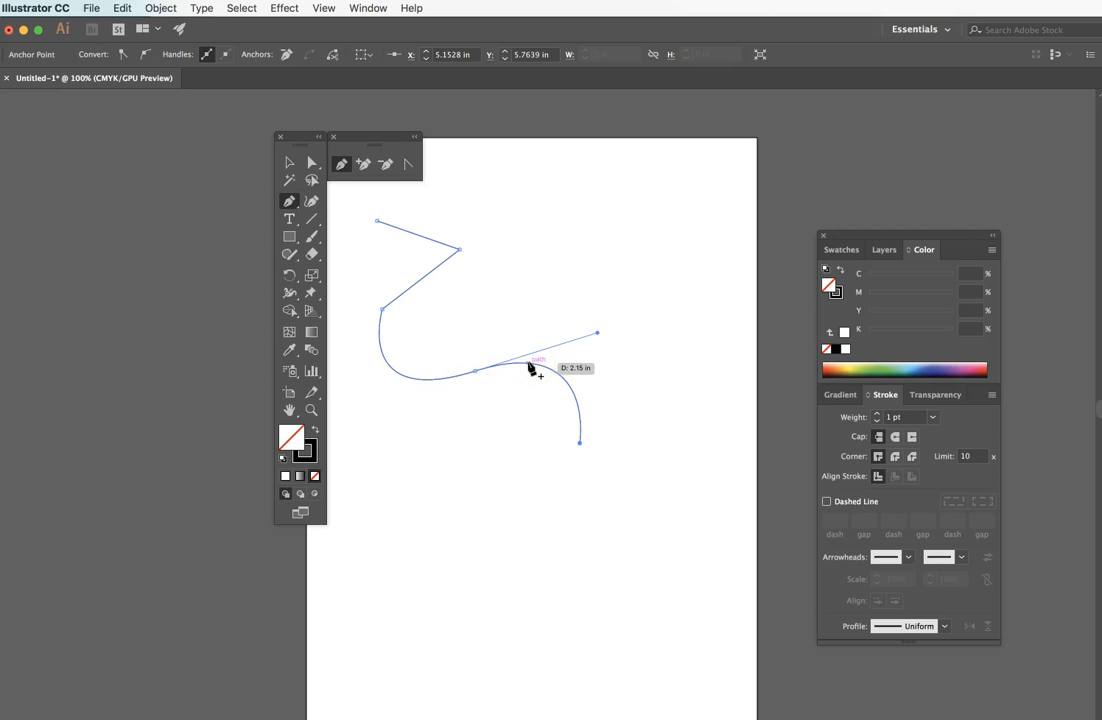
left_click_drag(530, 368, 667, 410)
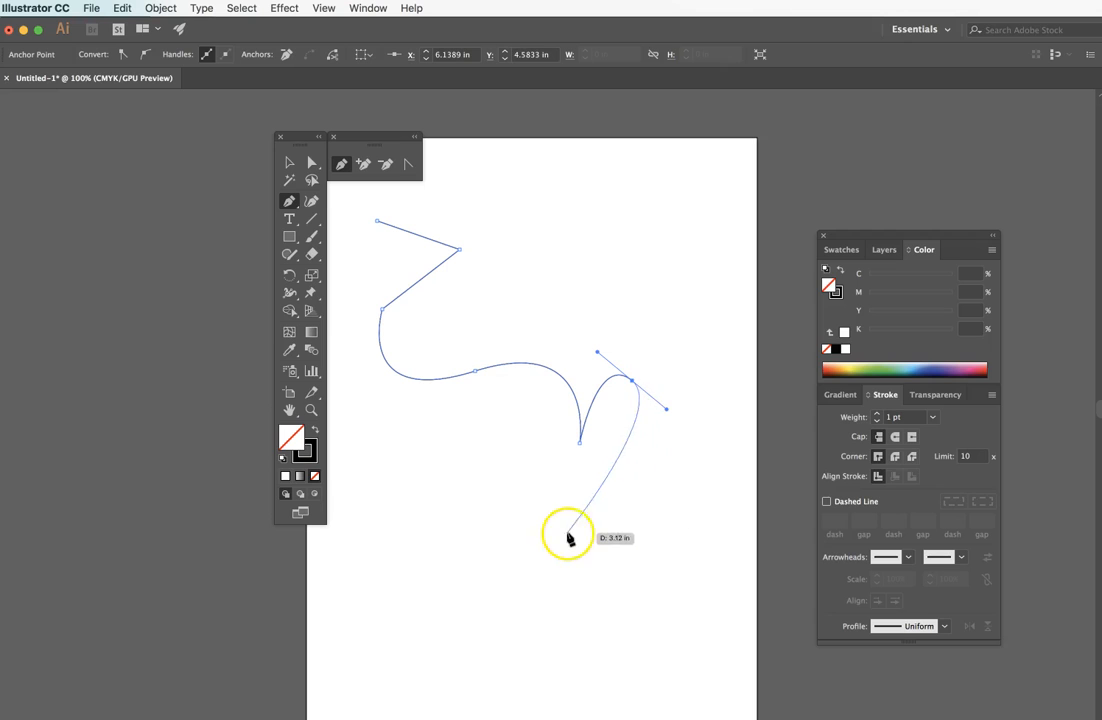
left_click_drag(543, 536, 665, 535)
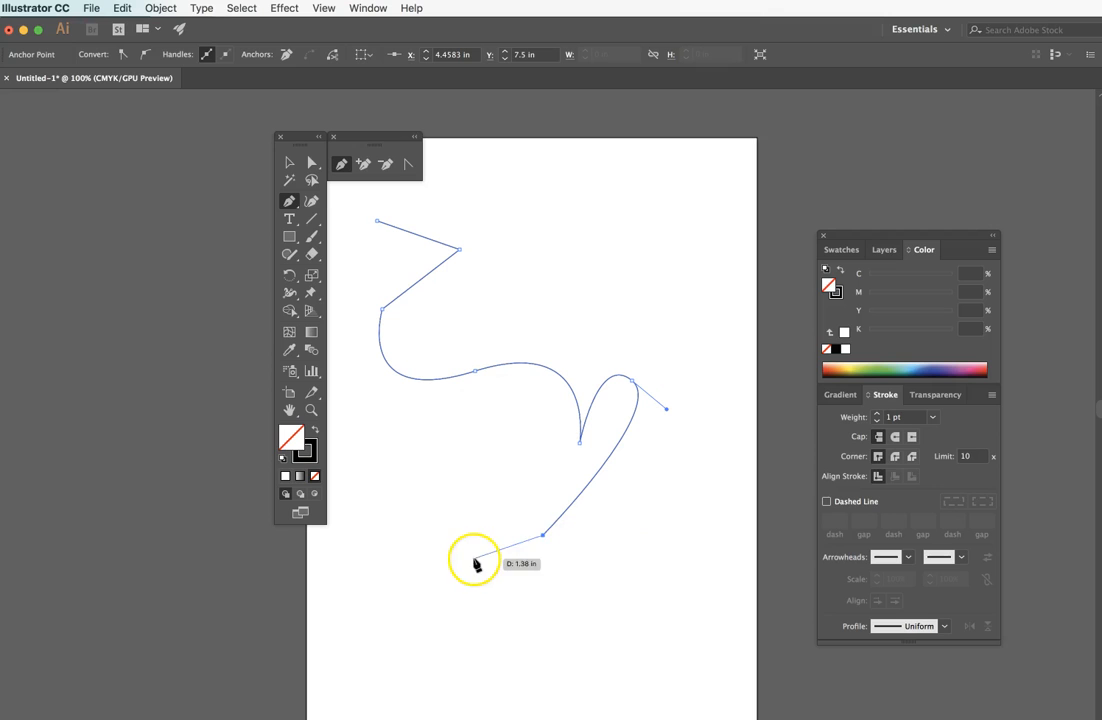
Step: Move the whole path slightly to the right with the Selection tool and deselect it
left_click(289, 162)
left_click(638, 270)
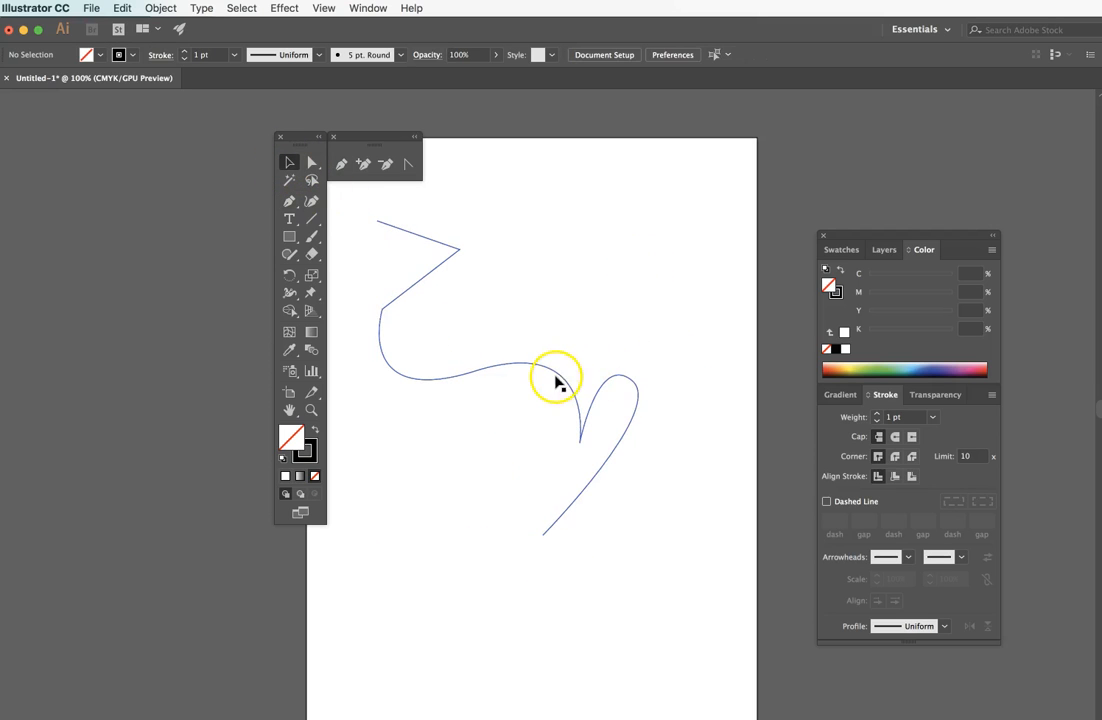
left_click_drag(558, 376, 572, 377)
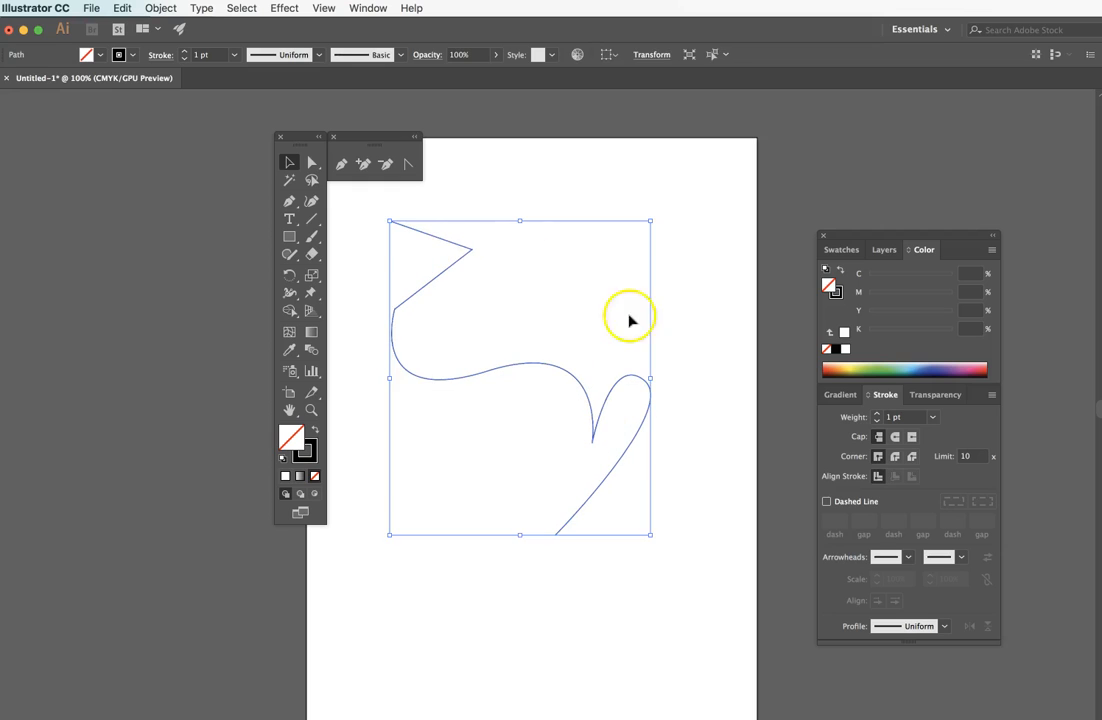
left_click(490, 278)
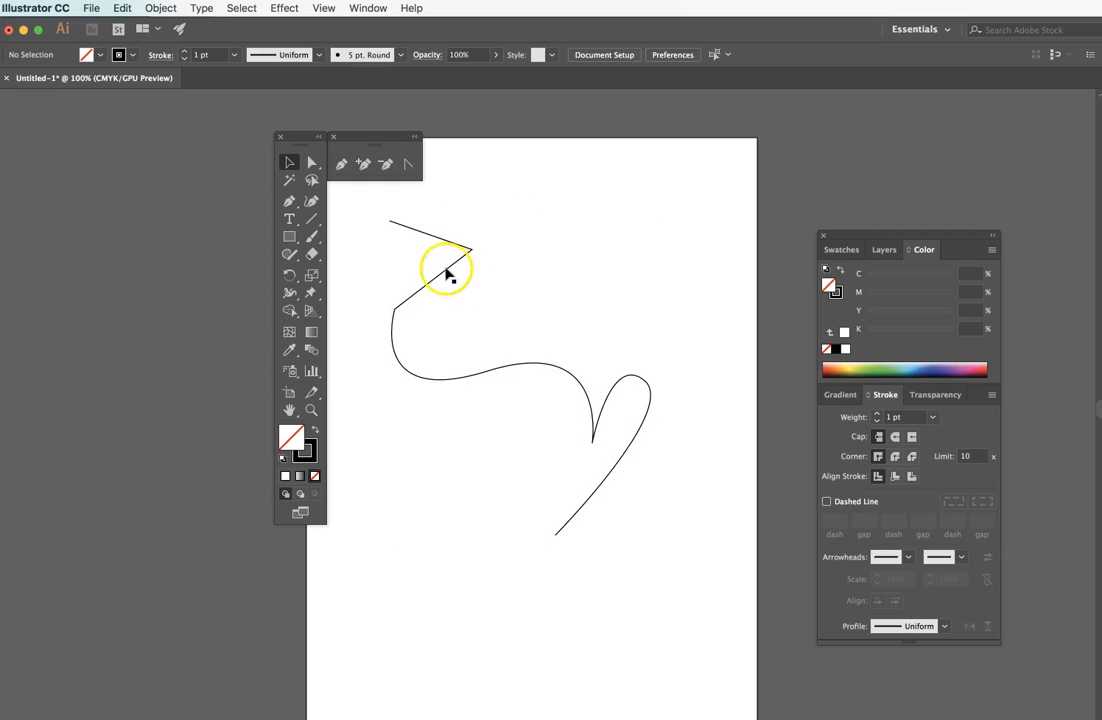
Step: Inspect individual anchor points and their handles on the path with the Direct Selection tool
left_click(311, 162)
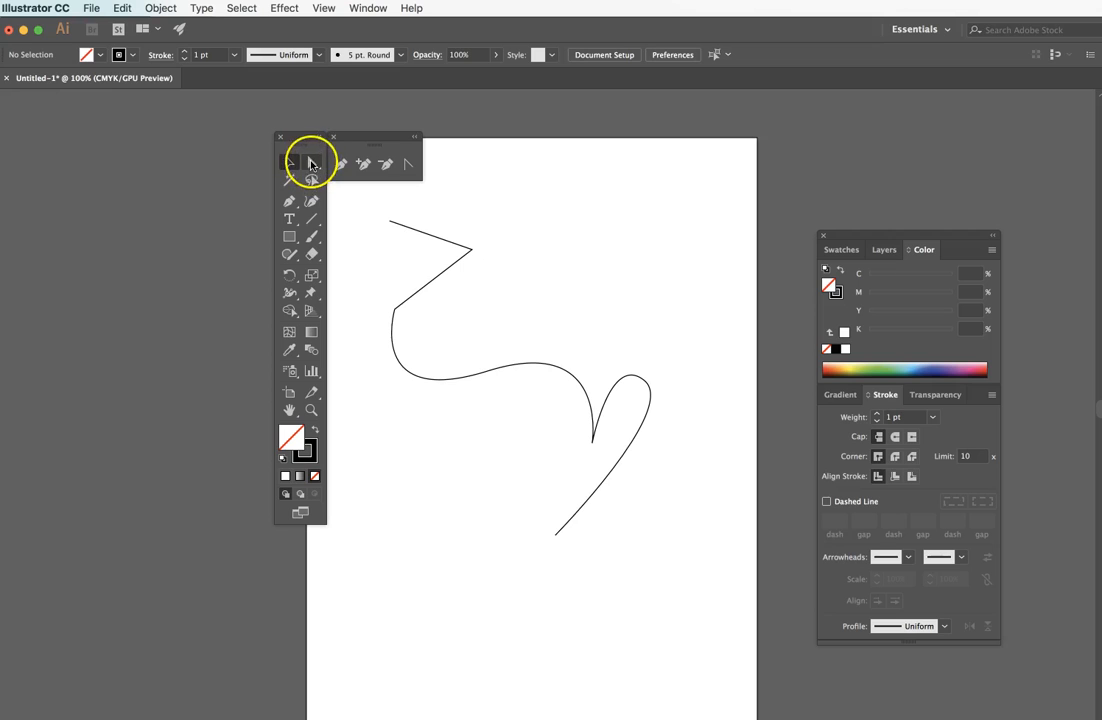
left_click(471, 250)
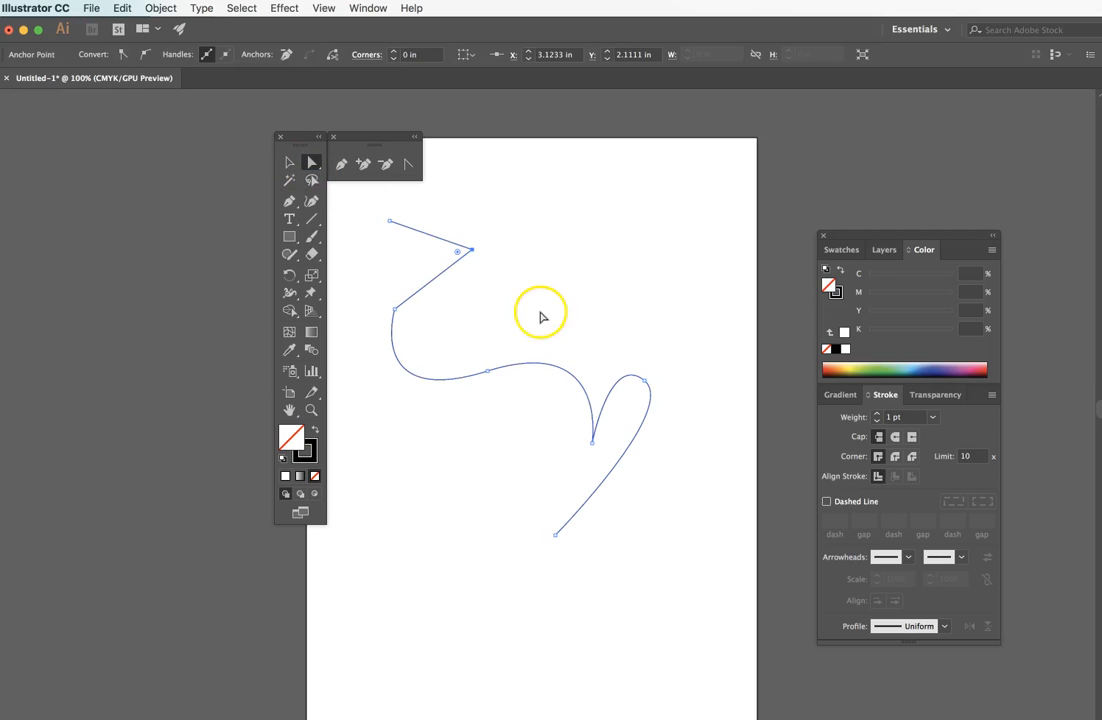
left_click(395, 309)
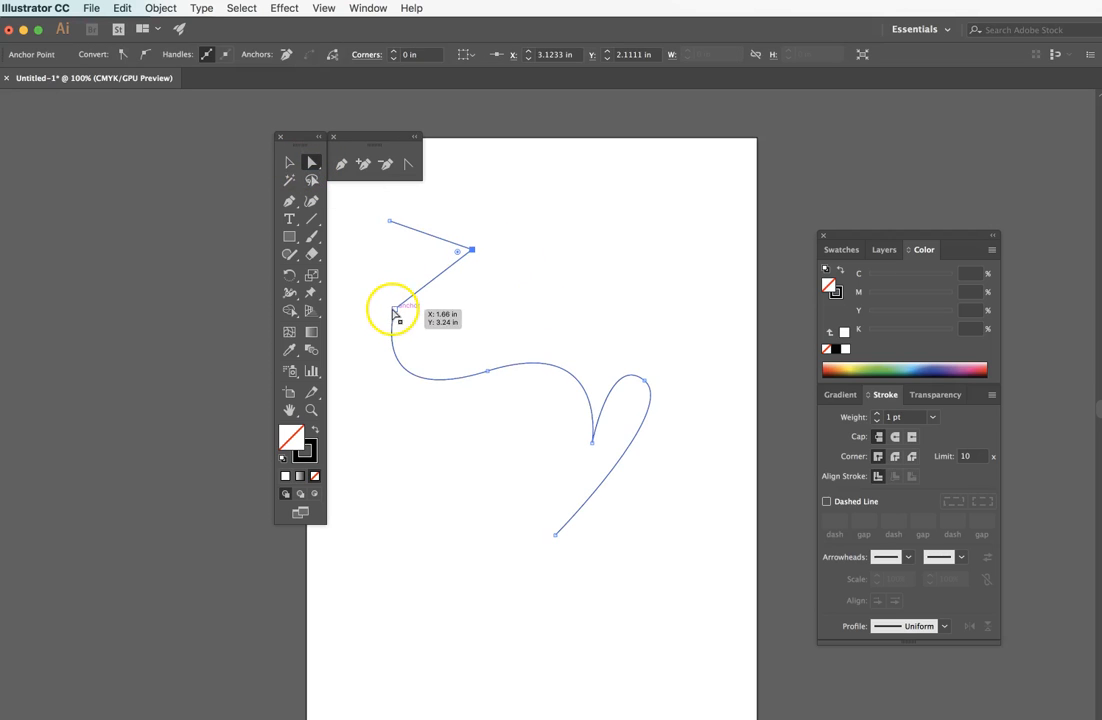
left_click(487, 372)
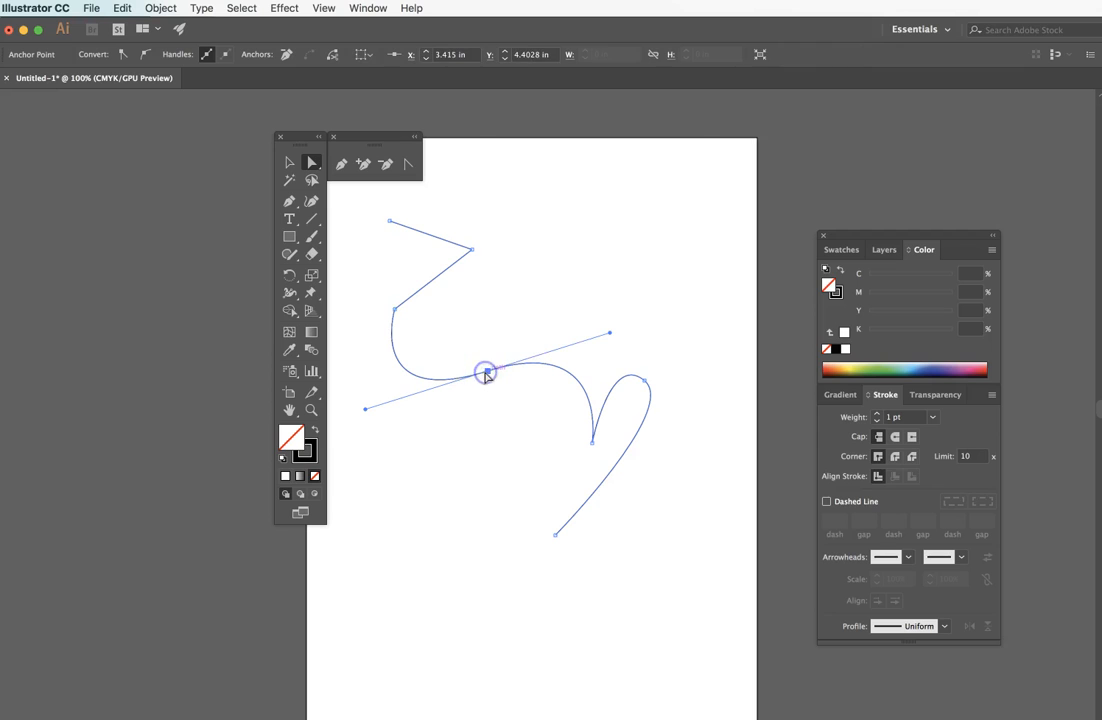
Step: Round the zigzag's upper corner to a radius of 0.64 in and its lower corner to 0.92 in
left_click(470, 249)
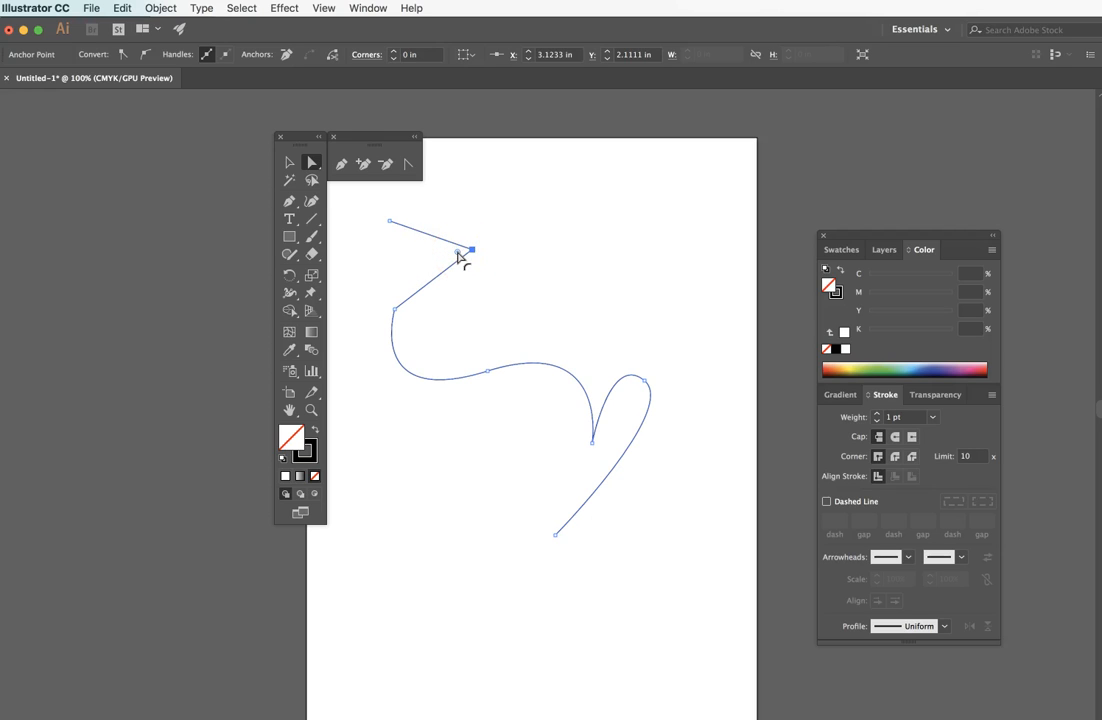
left_click_drag(457, 253, 401, 258)
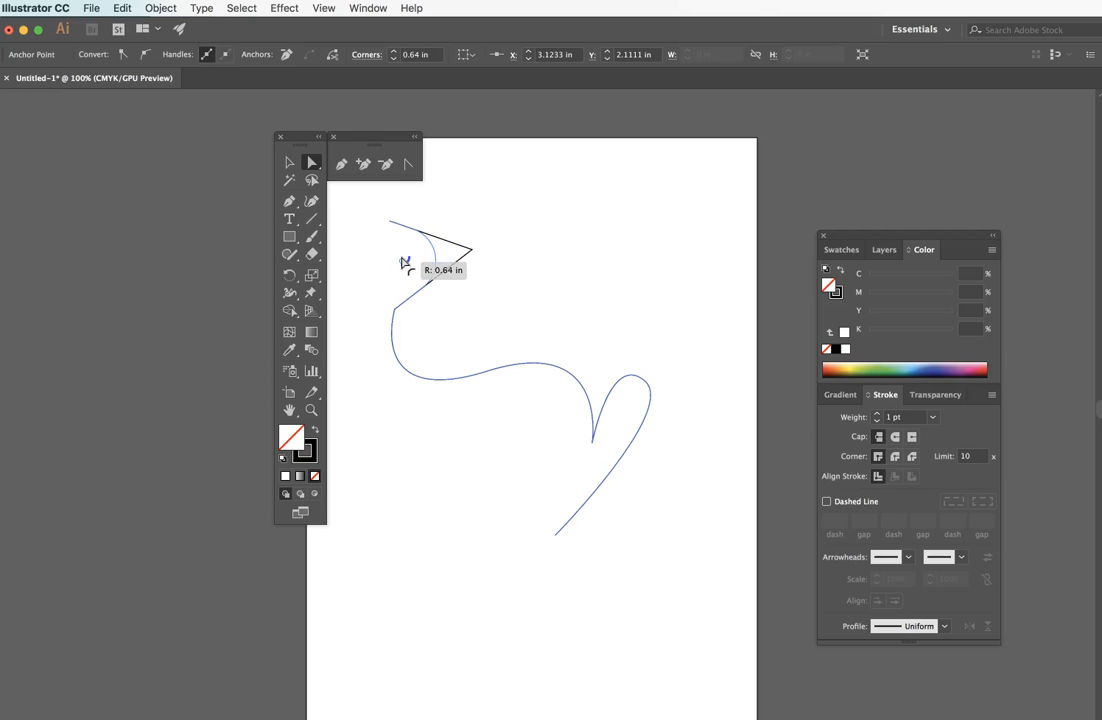
left_click_drag(403, 262, 402, 261)
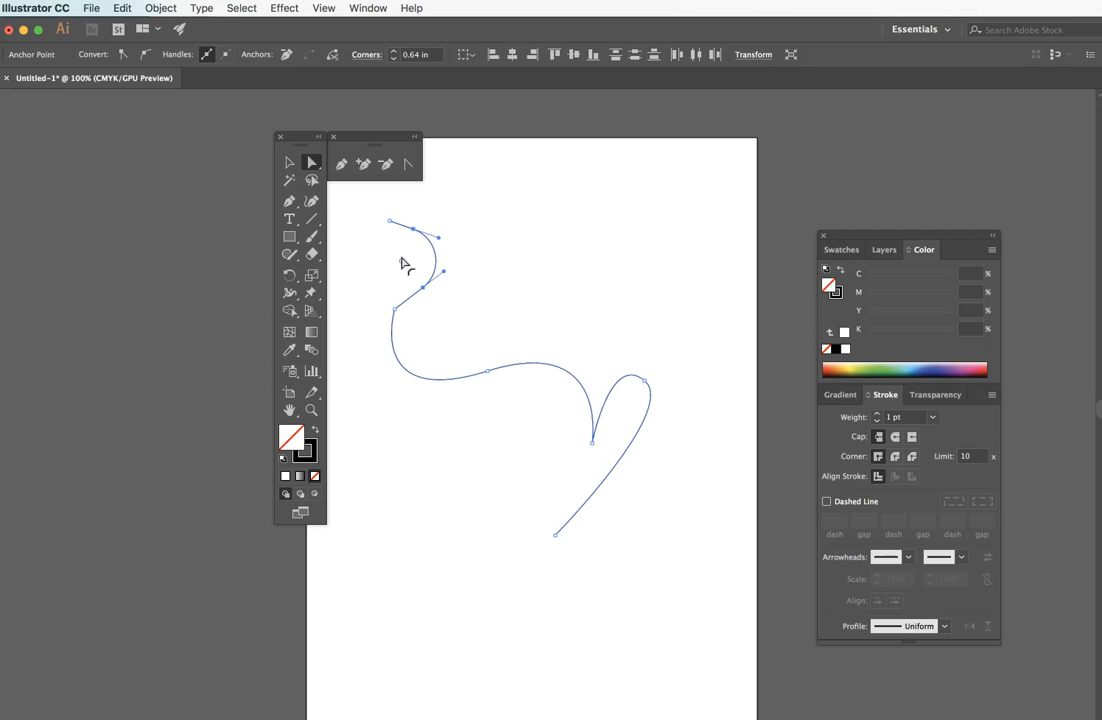
left_click(396, 310)
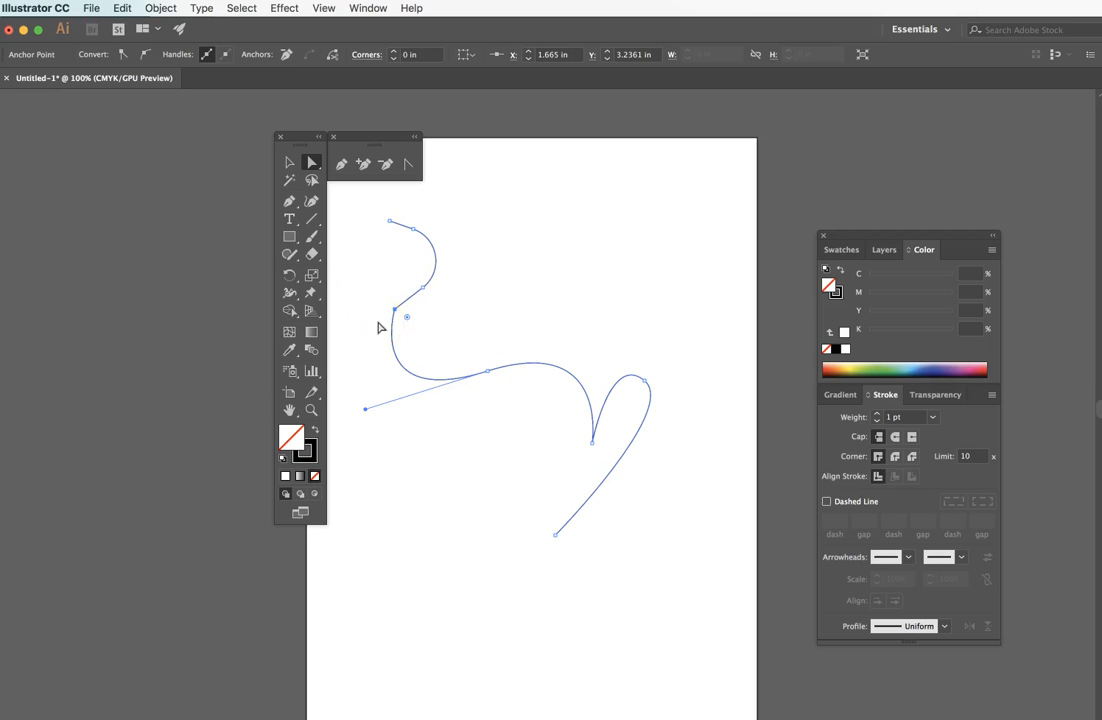
left_click_drag(407, 317, 444, 322)
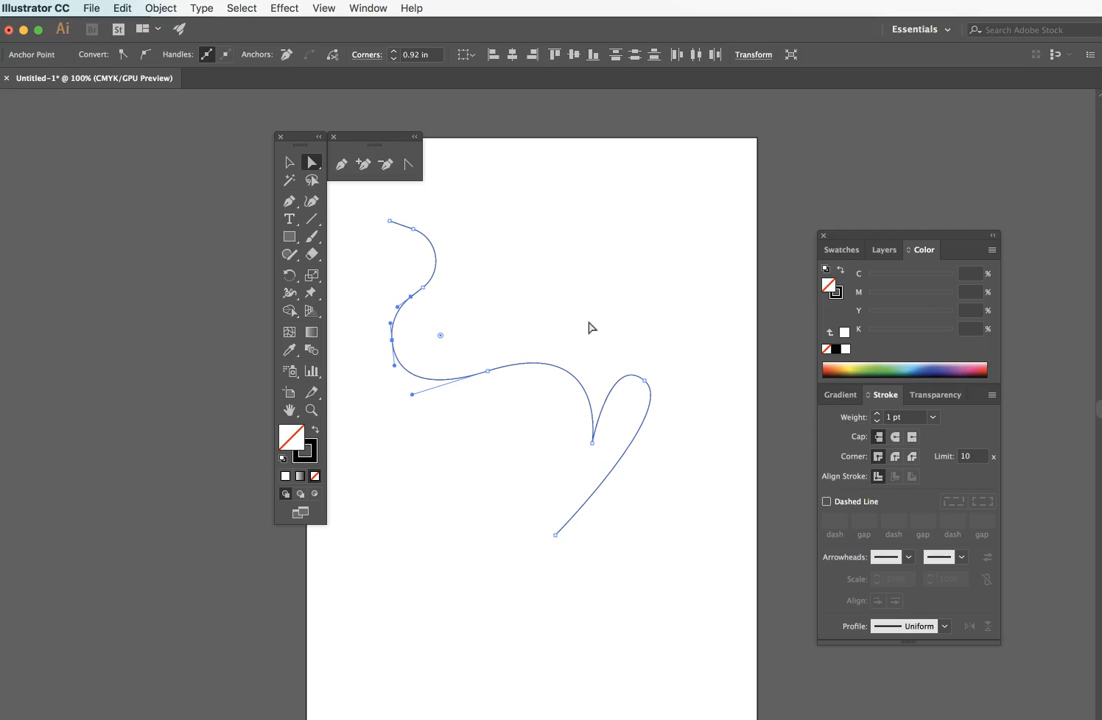
Step: Add an anchor point on the path's middle arch and move it up to about X 5.21 in, Y 2.33 in
left_click(365, 167)
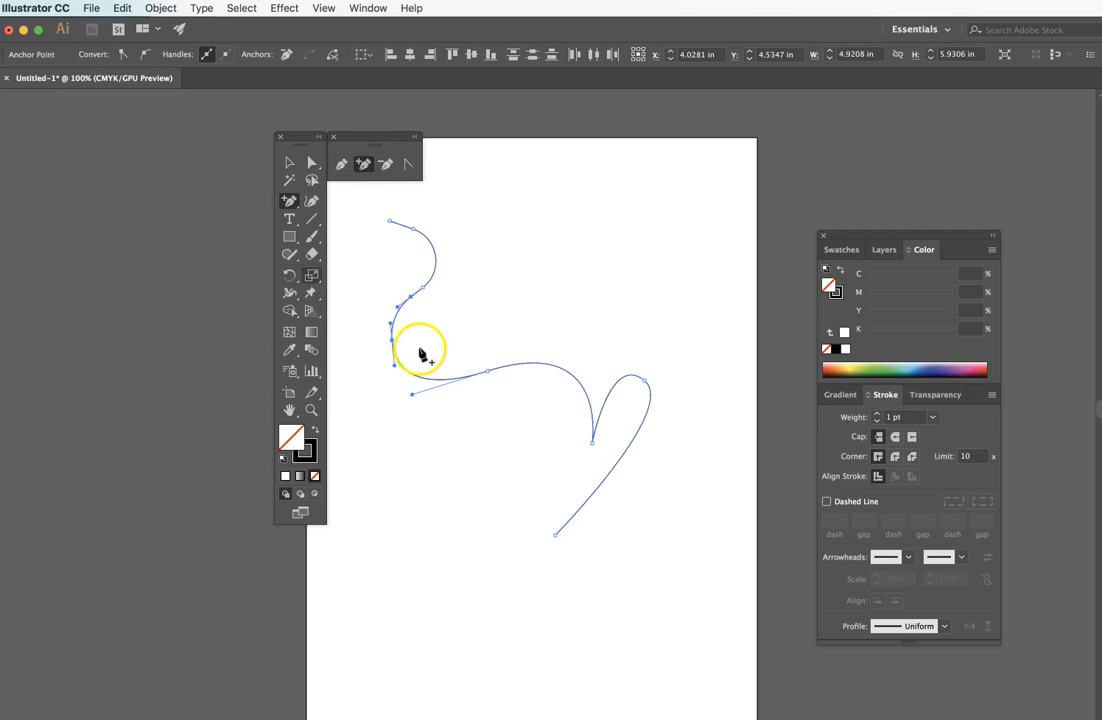
left_click(556, 366)
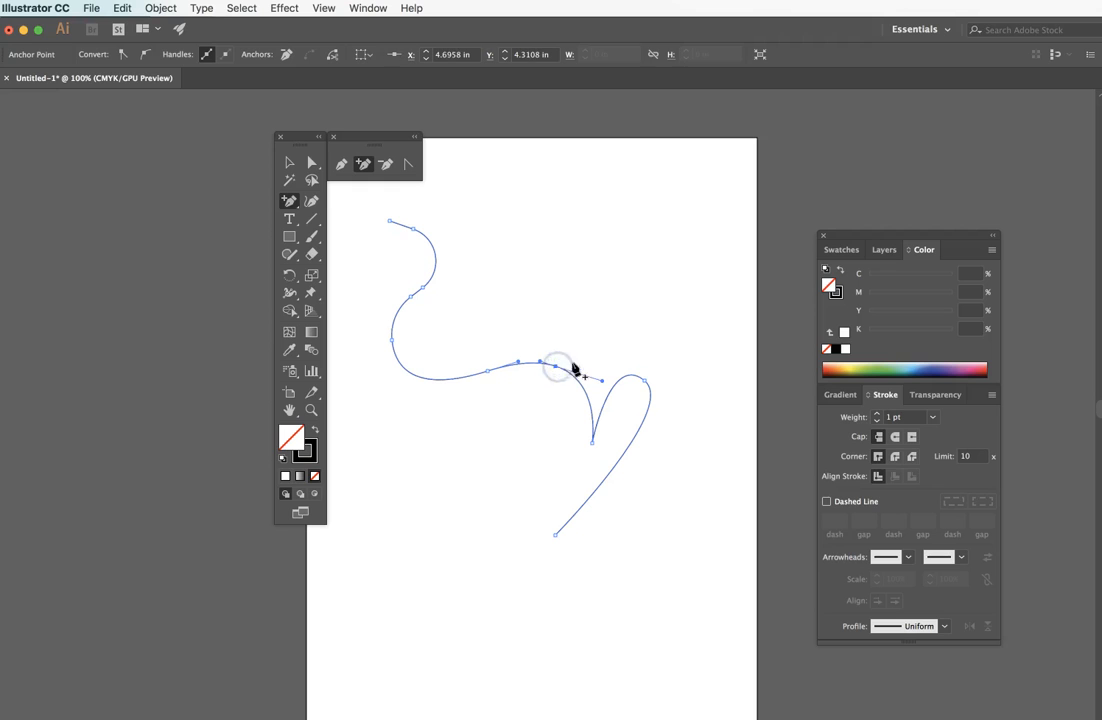
left_click(311, 163)
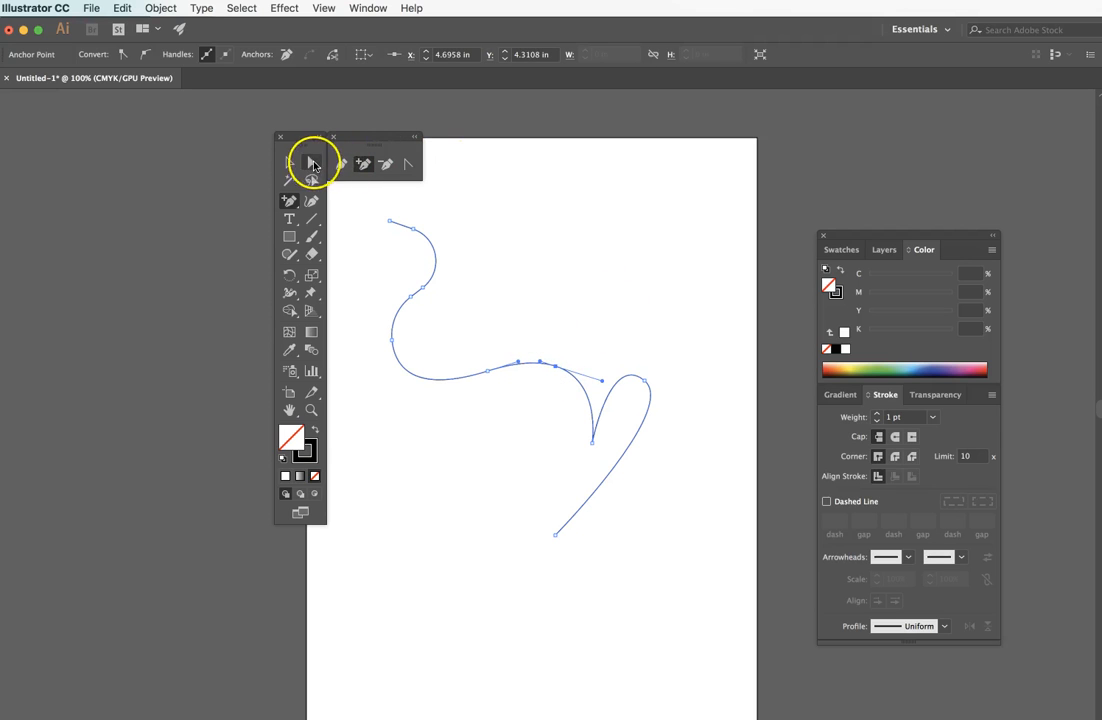
left_click(554, 387)
left_click(556, 367)
left_click_drag(556, 367, 583, 258)
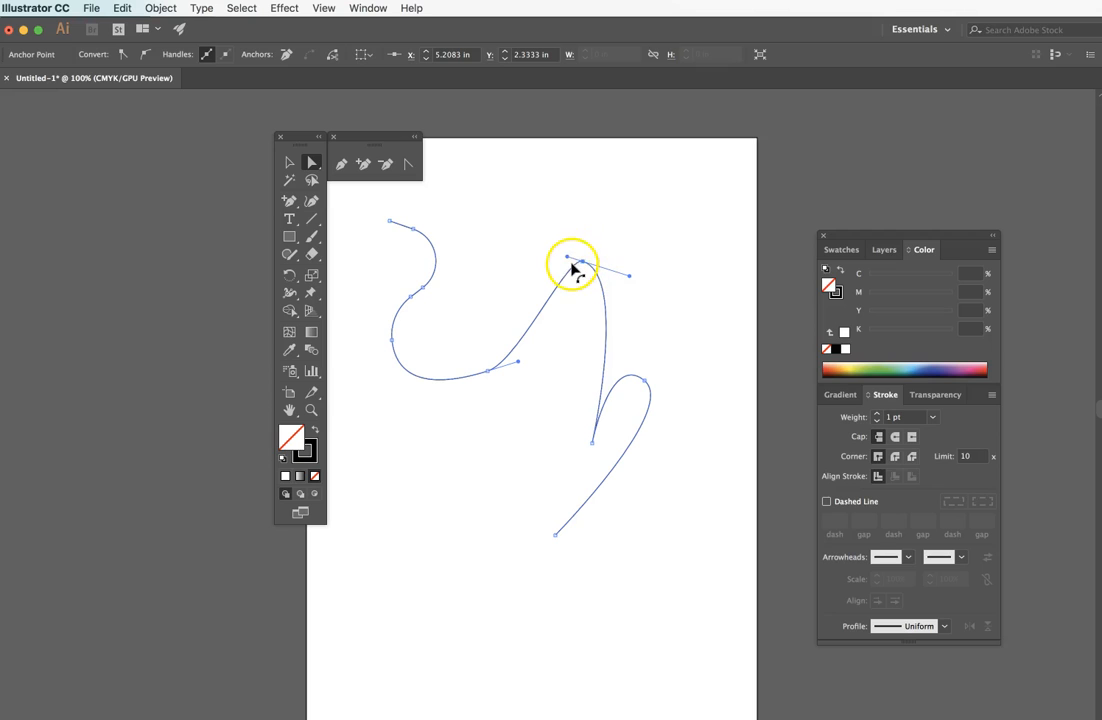
Step: Convert the raised anchor point at the middle peak to a corner with the Anchor Point tool
left_click(405, 168)
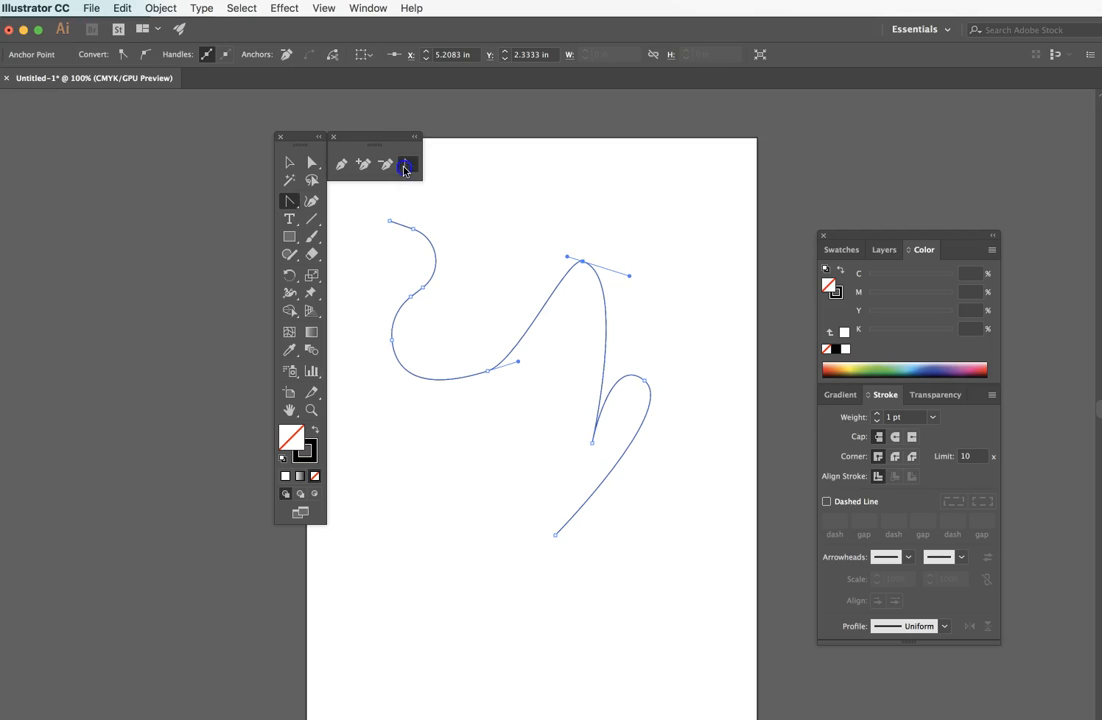
left_click(583, 262)
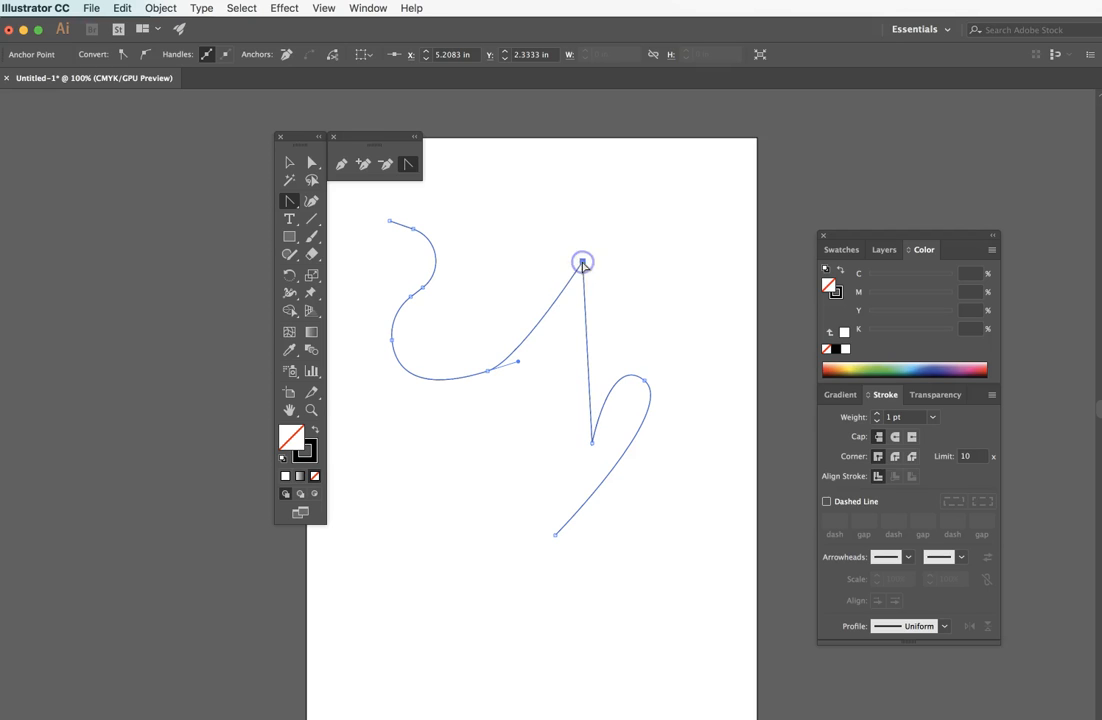
left_click(534, 403)
left_click(489, 374)
scroll(499, 401, "right", 1)
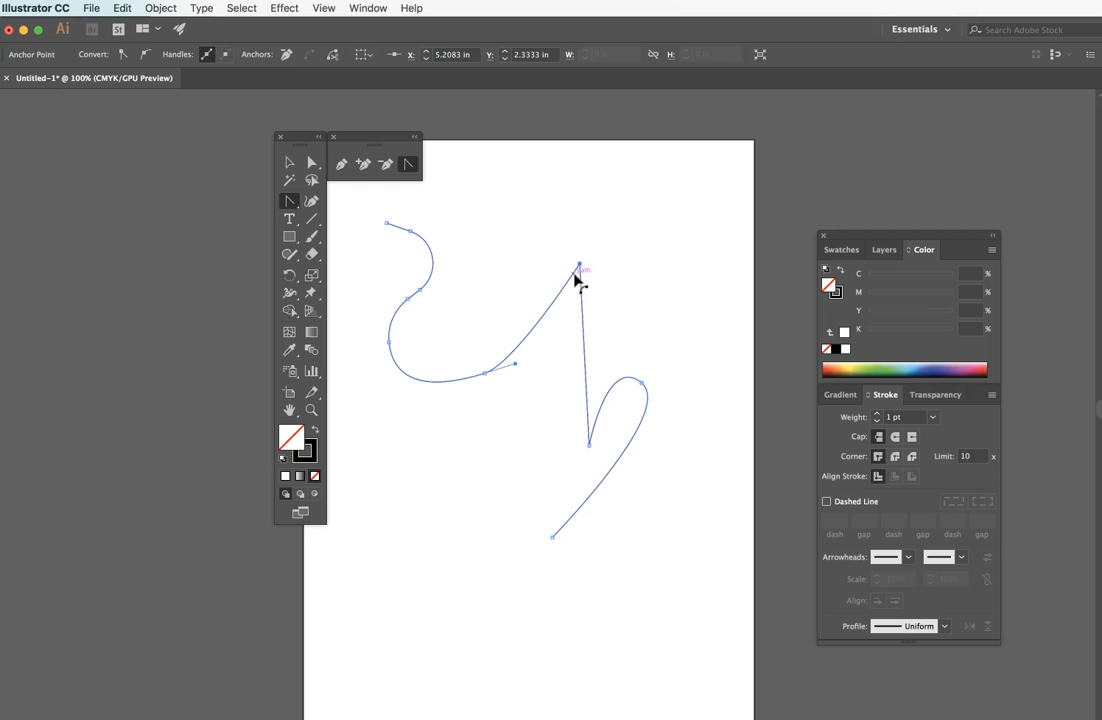
Step: Convert the peak's corner point to a smooth point and extend its outgoing handle to bulge the descending curve outward
left_click(123, 54)
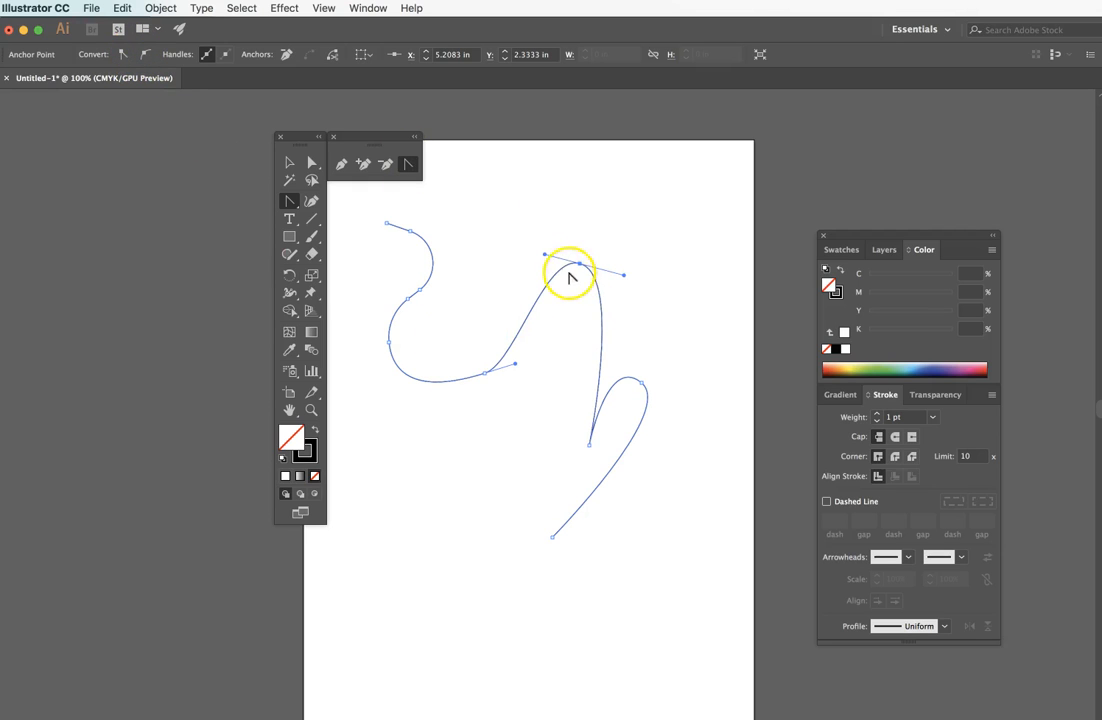
left_click_drag(623, 275, 683, 285)
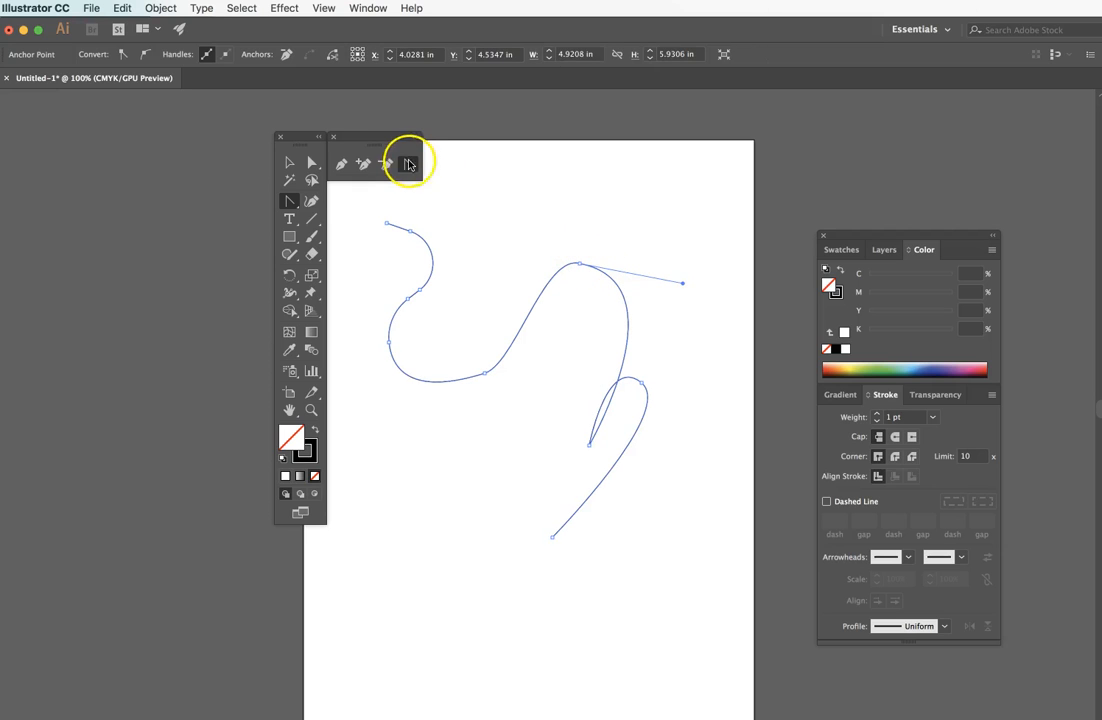
Step: Convert the peak's anchor point to a corner and pull out uneven handles so the descending curve bows inward
left_click(580, 264)
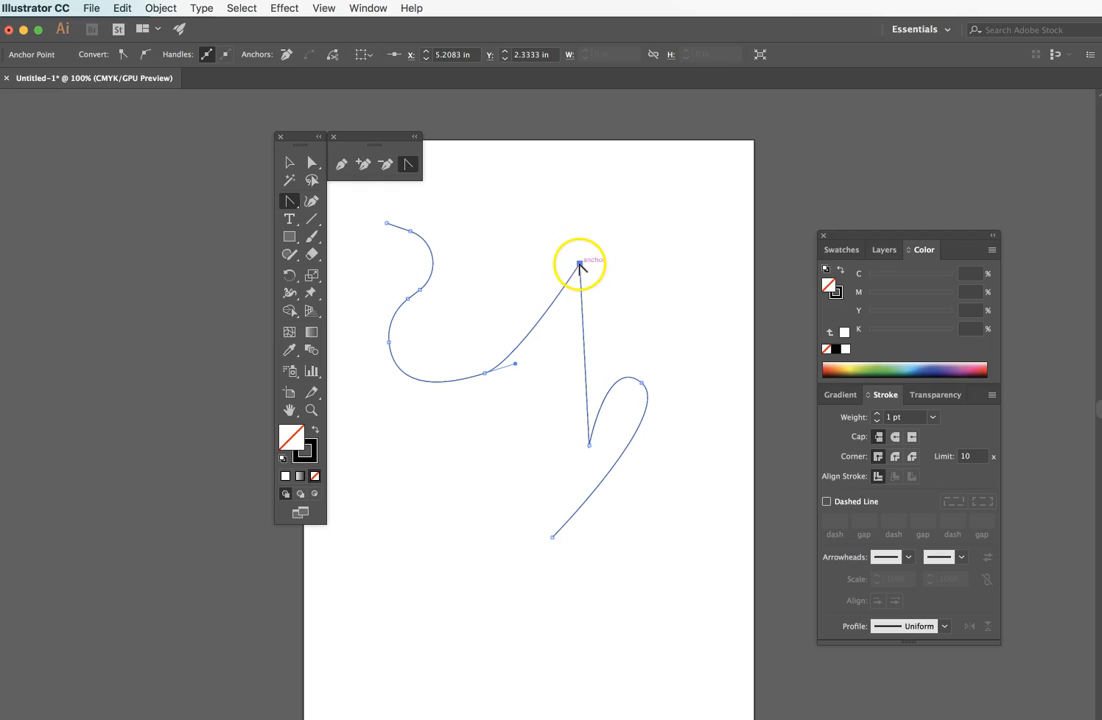
mouse_move(580, 264)
left_mouse_down()
mouse_move(669, 287)
mouse_move(686, 208)
mouse_move(711, 265)
mouse_move(709, 302)
mouse_move(671, 297)
mouse_move(512, 406)
left_mouse_up()
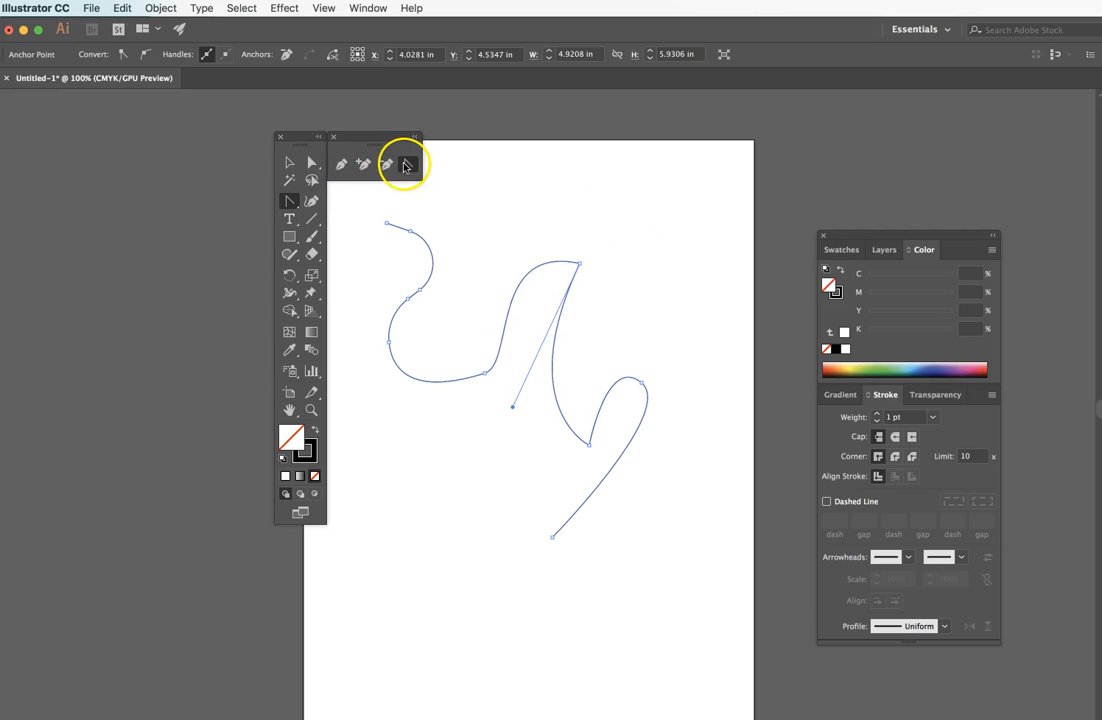
Step: Add an anchor point on the path's lower-left curve, move it to about X 1.83 in, Y 5.58 in, and extend its handle downward
left_click(363, 165)
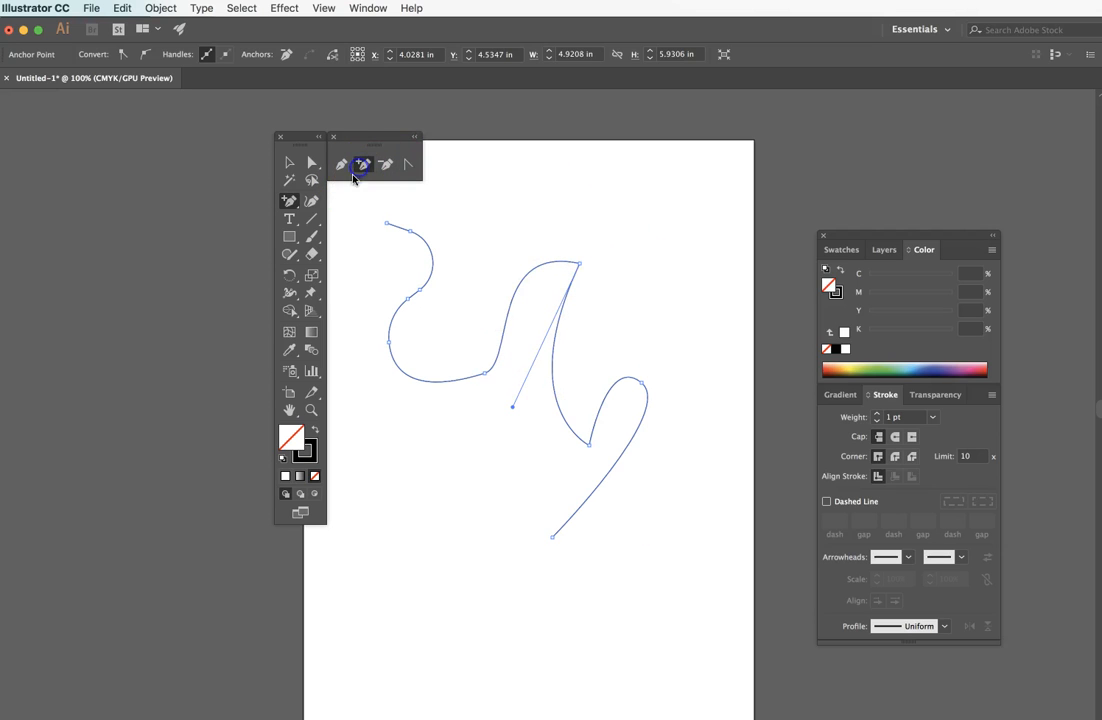
left_click(414, 378)
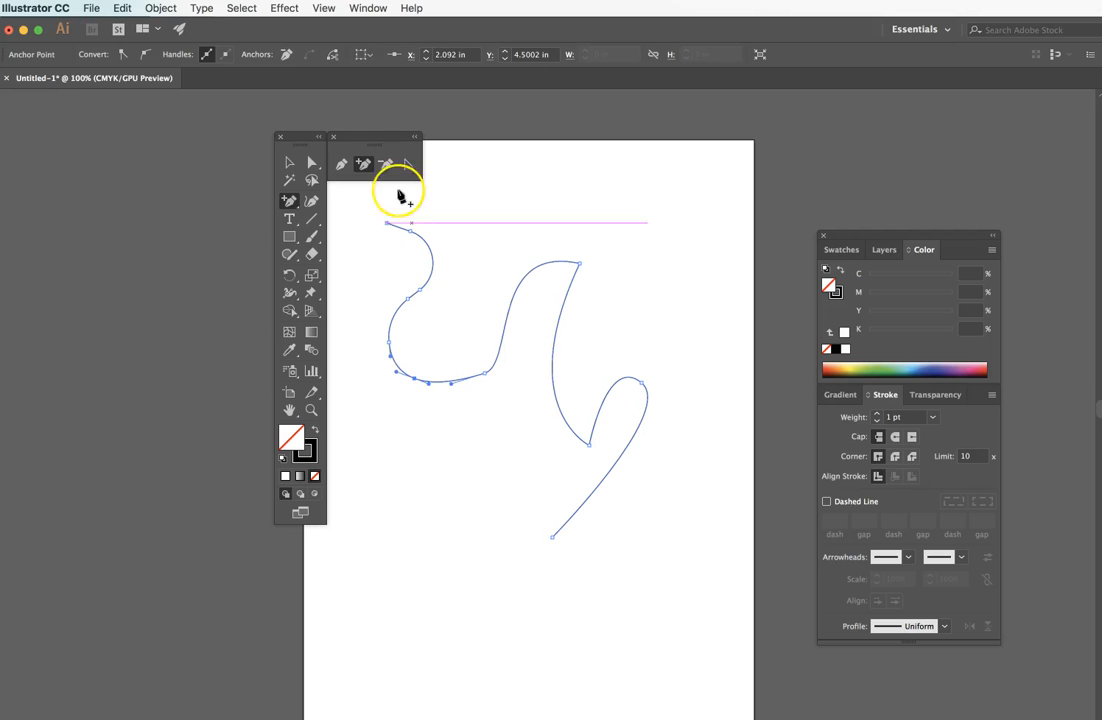
left_click(312, 163)
left_click_drag(414, 379, 485, 485)
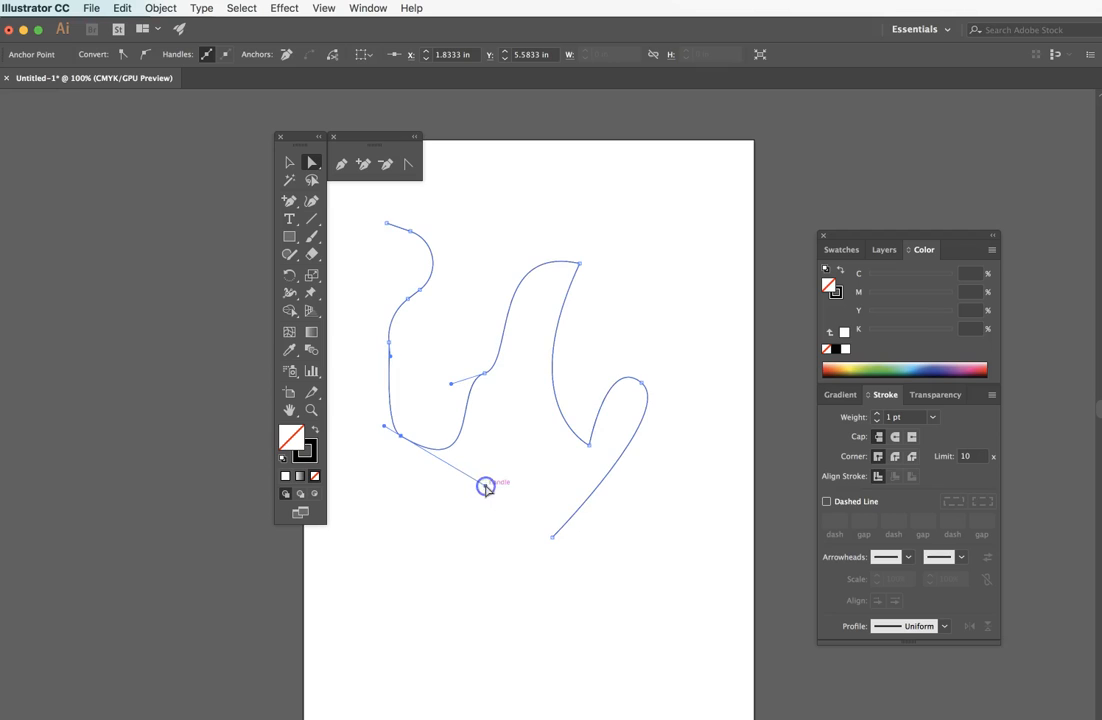
Step: Delete the lower-left anchor point and the path's last two anchor points so the path ends below the peak
left_click(386, 164)
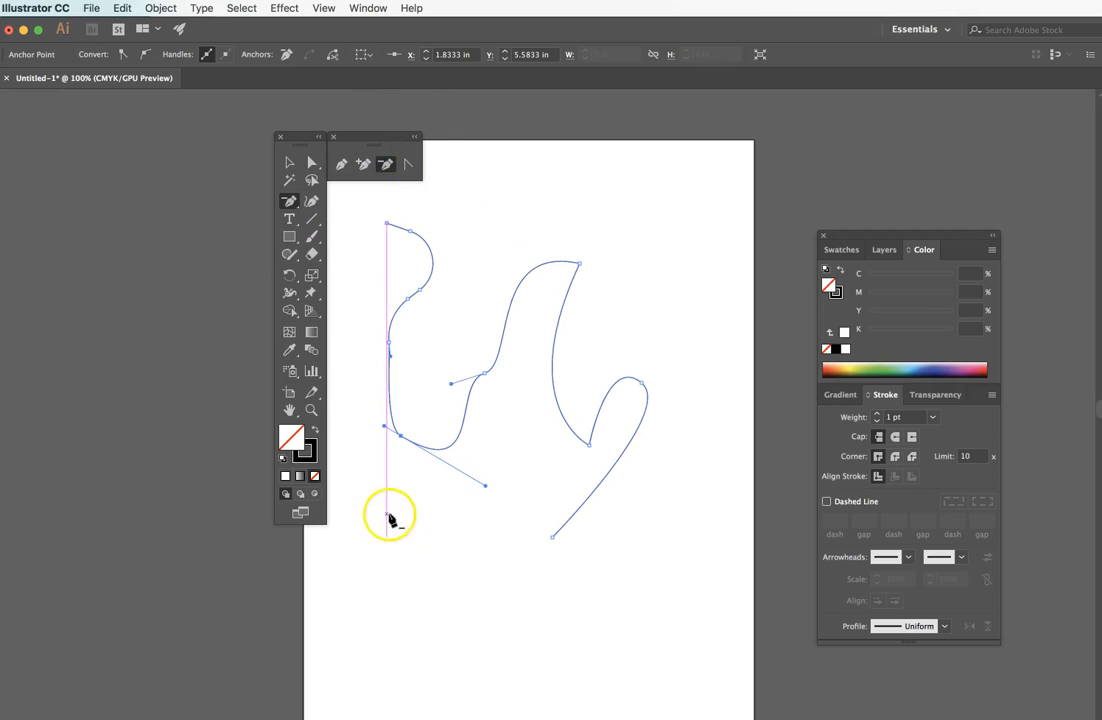
left_click(400, 436)
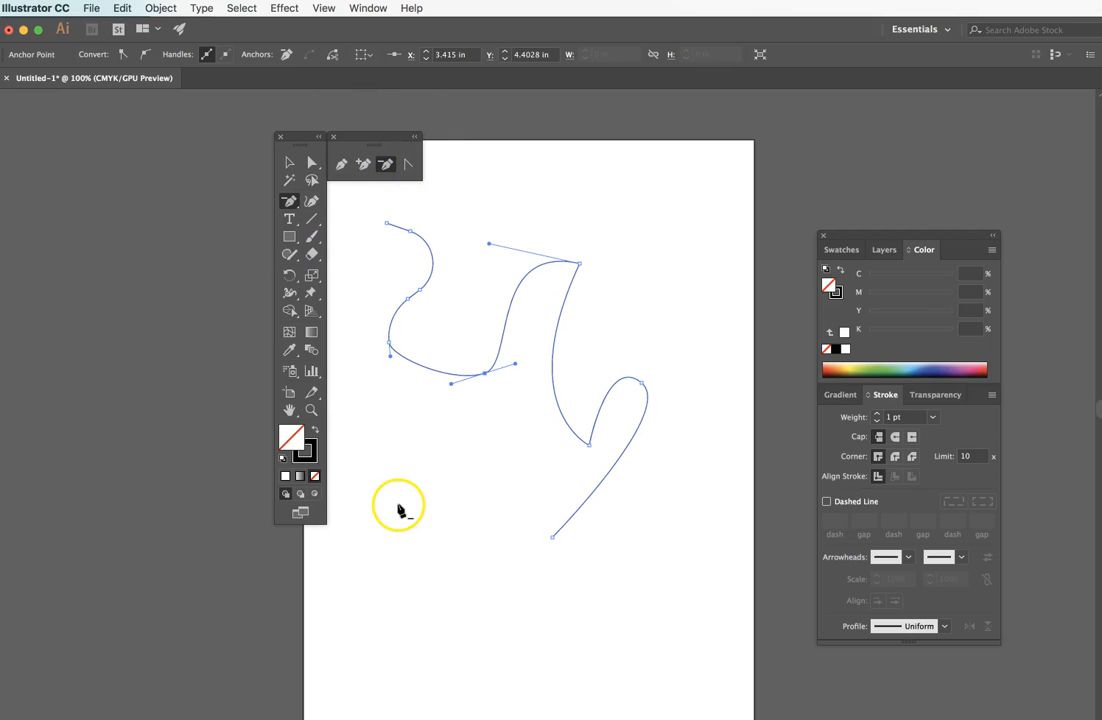
left_click(552, 538)
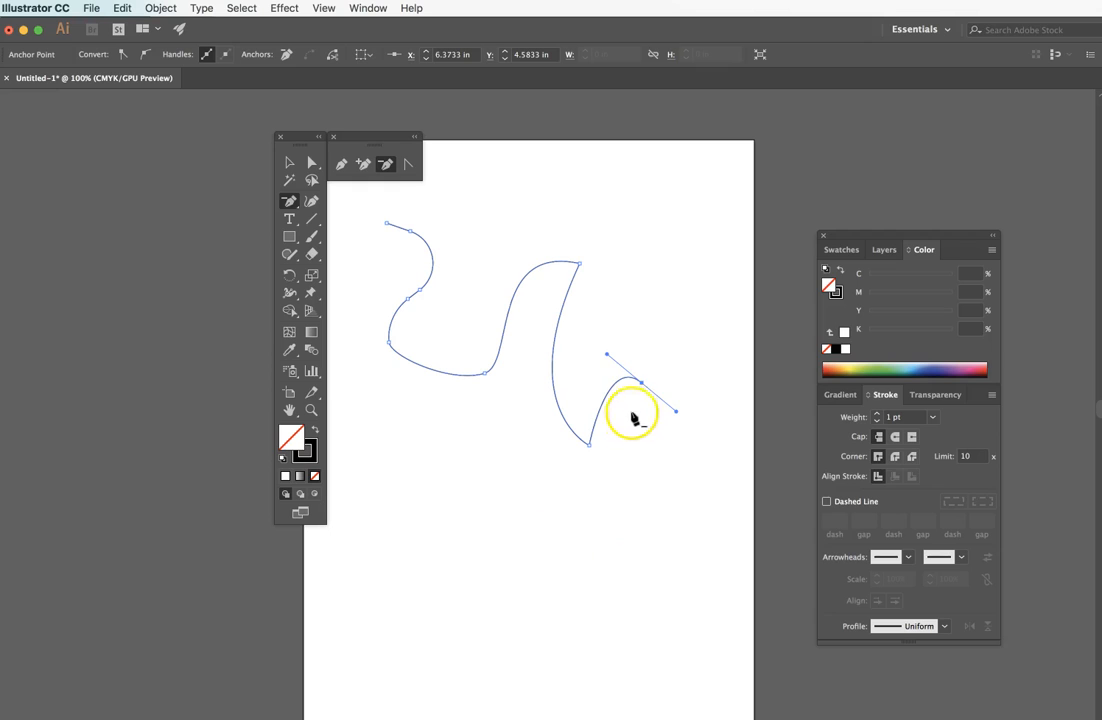
left_click(641, 382)
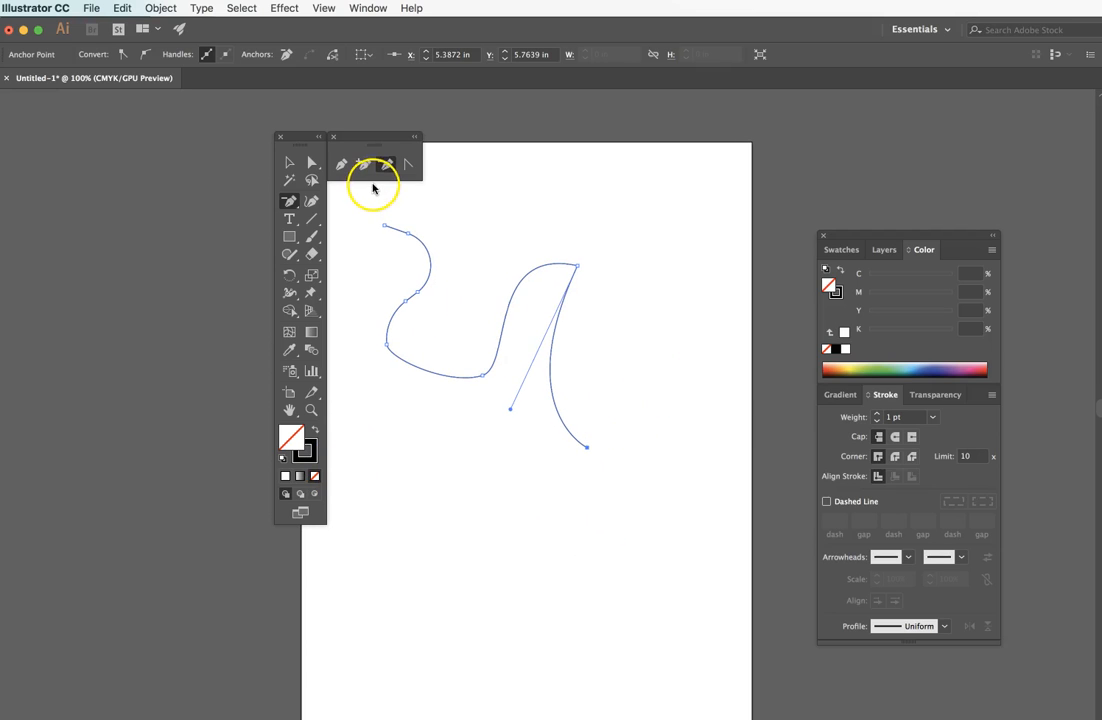
Step: Cut the path at the peak's anchor point at X 5.21 in, Y 2.33 in
scroll(372, 185, "right", 1)
left_click(289, 162)
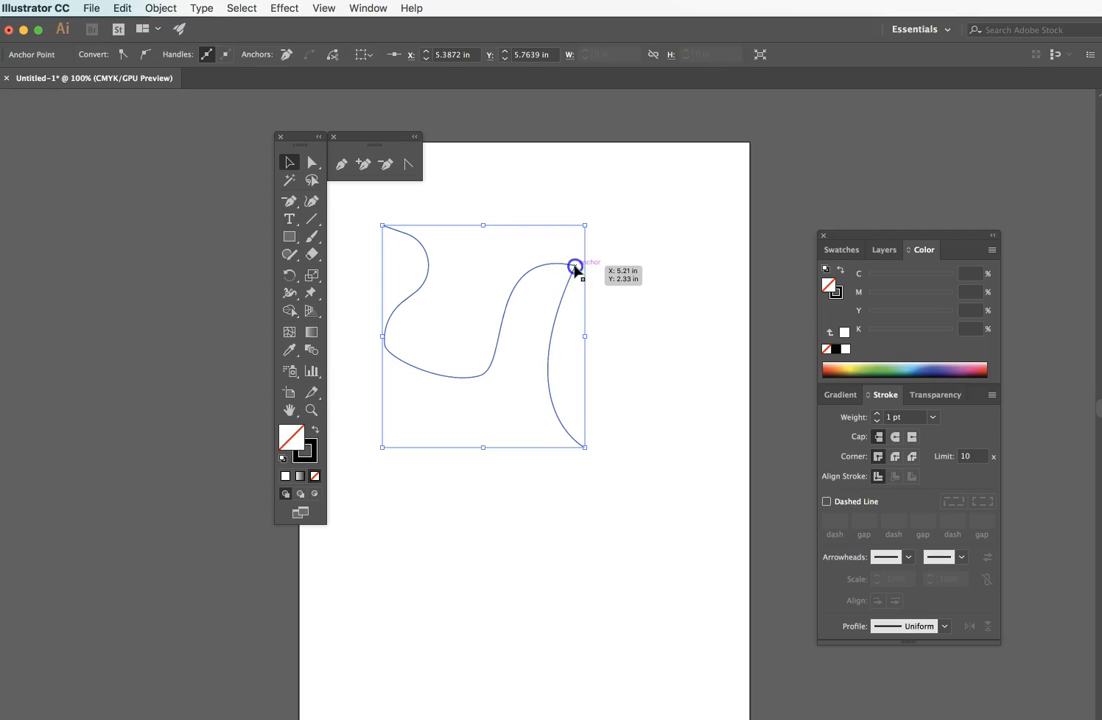
left_click(575, 267)
left_click(312, 163)
left_click(519, 211)
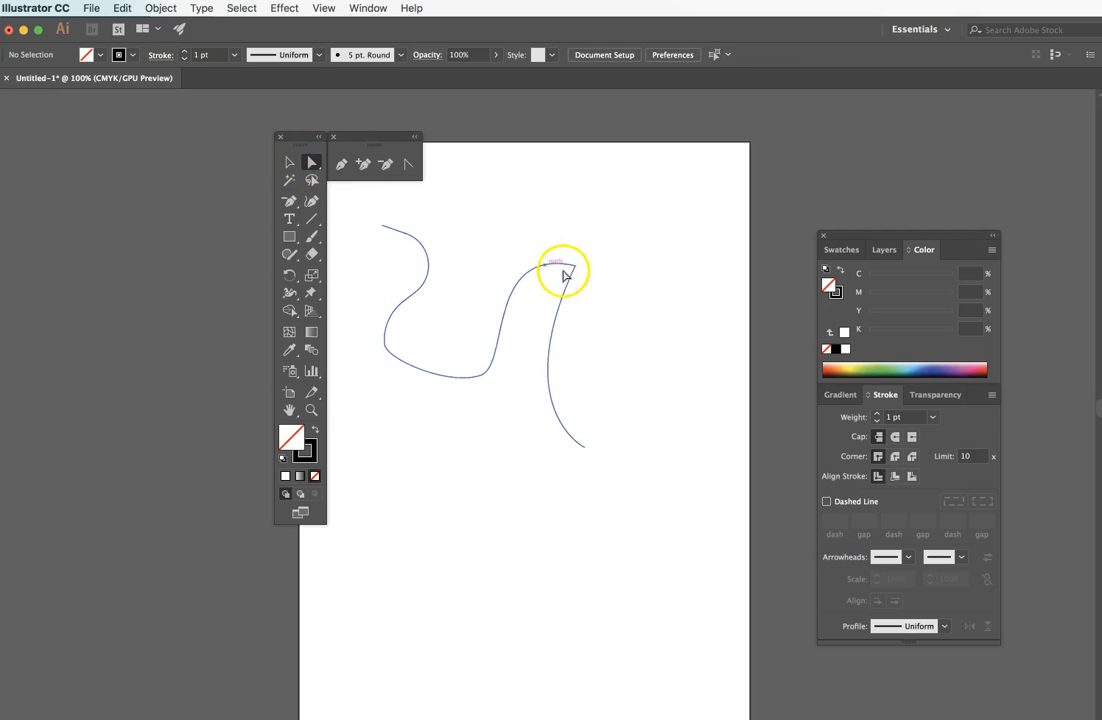
left_click(573, 266)
left_click(331, 54)
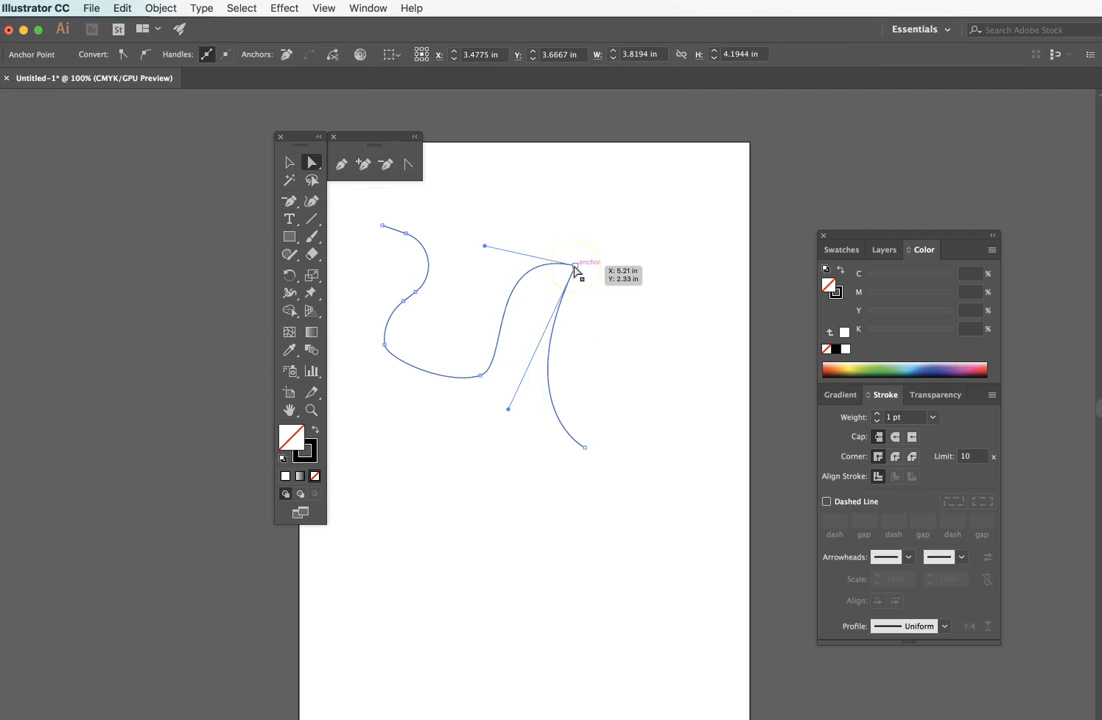
left_click(575, 267)
left_click(312, 164)
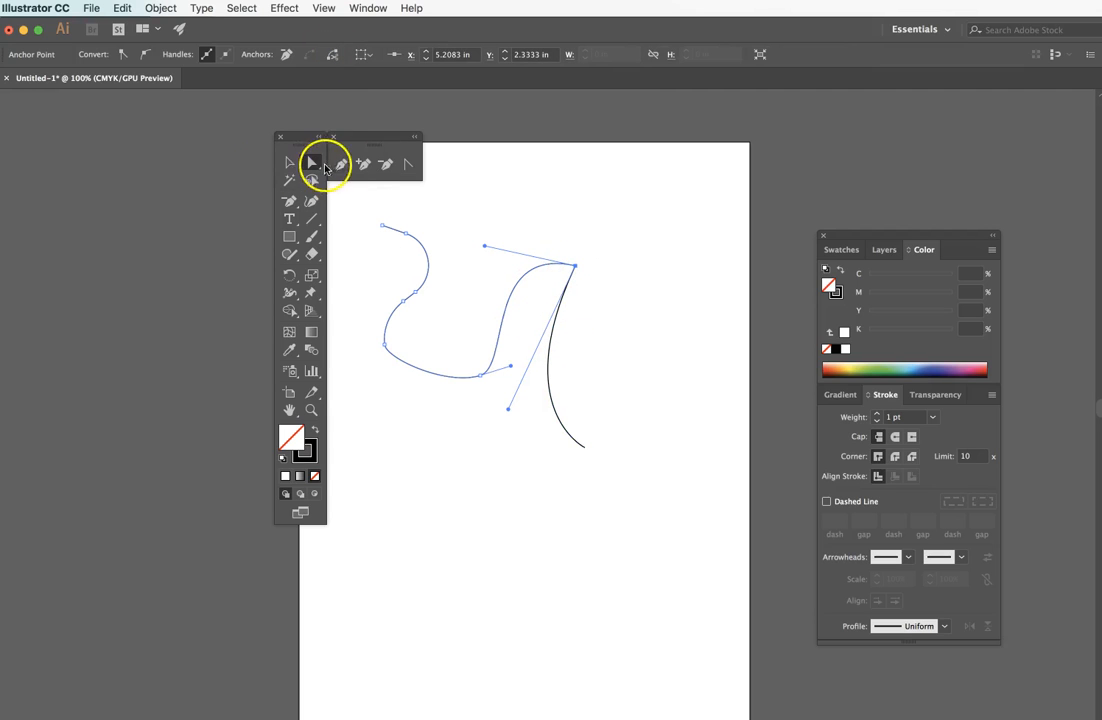
Step: Pull the two loose ends at the peak apart to separate the path into two pieces
left_click(497, 179)
left_click(574, 267)
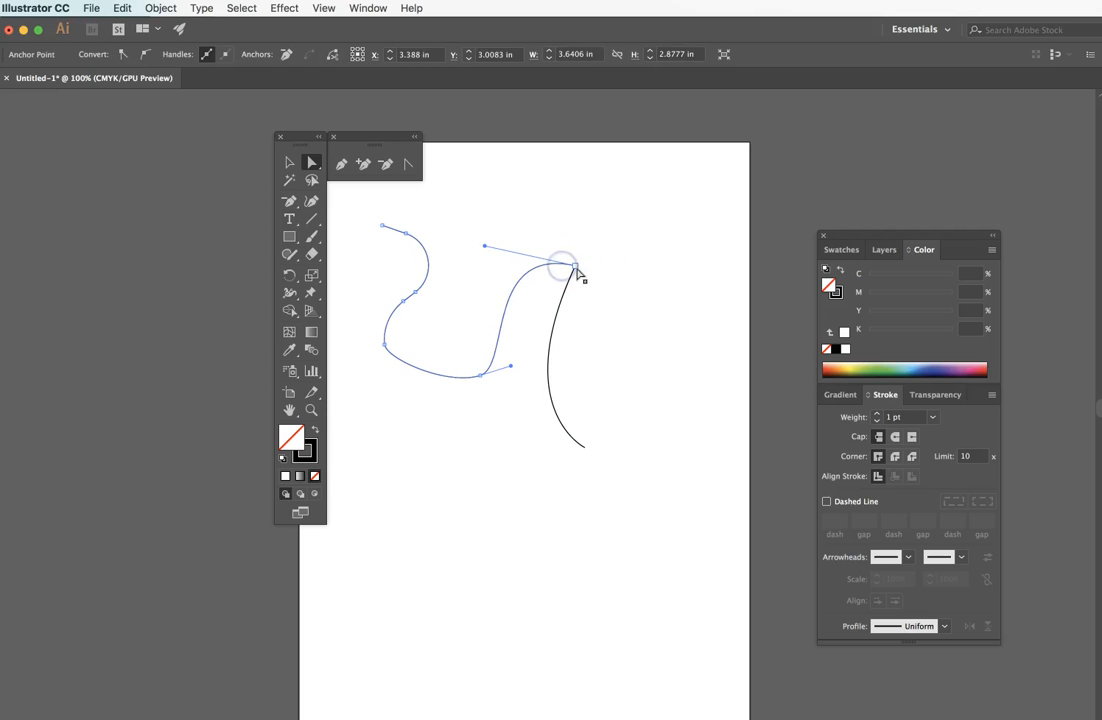
left_click_drag(575, 267, 632, 288)
left_click(562, 345)
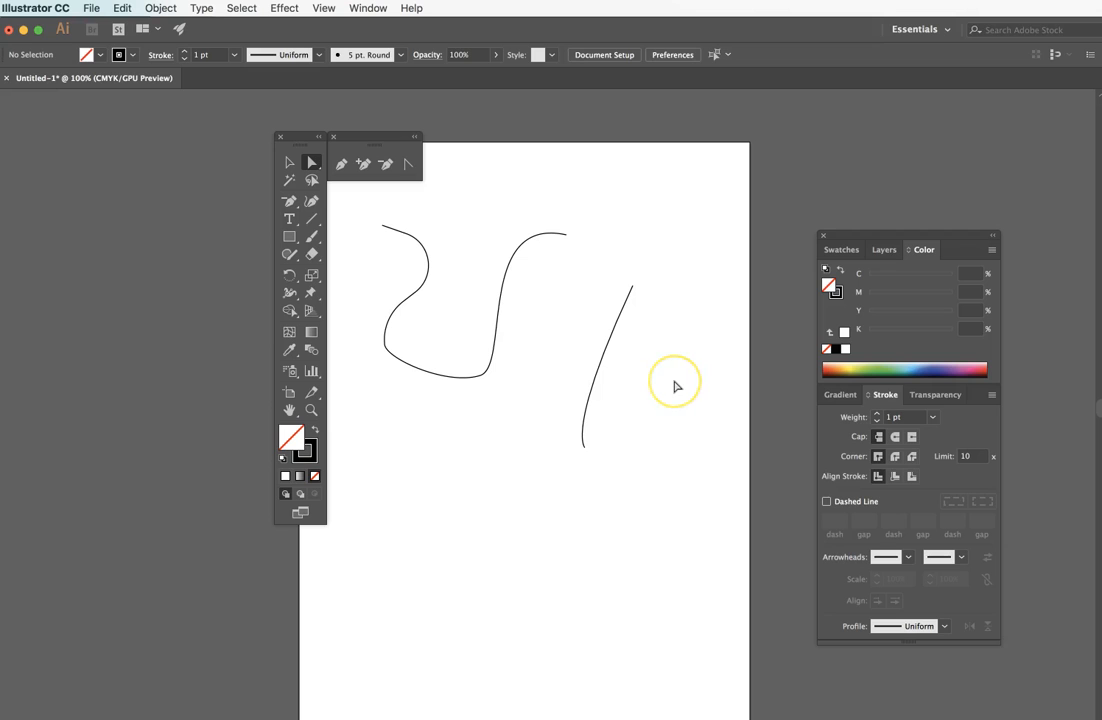
Step: Delete both path pieces to empty the artboard
left_click(289, 162)
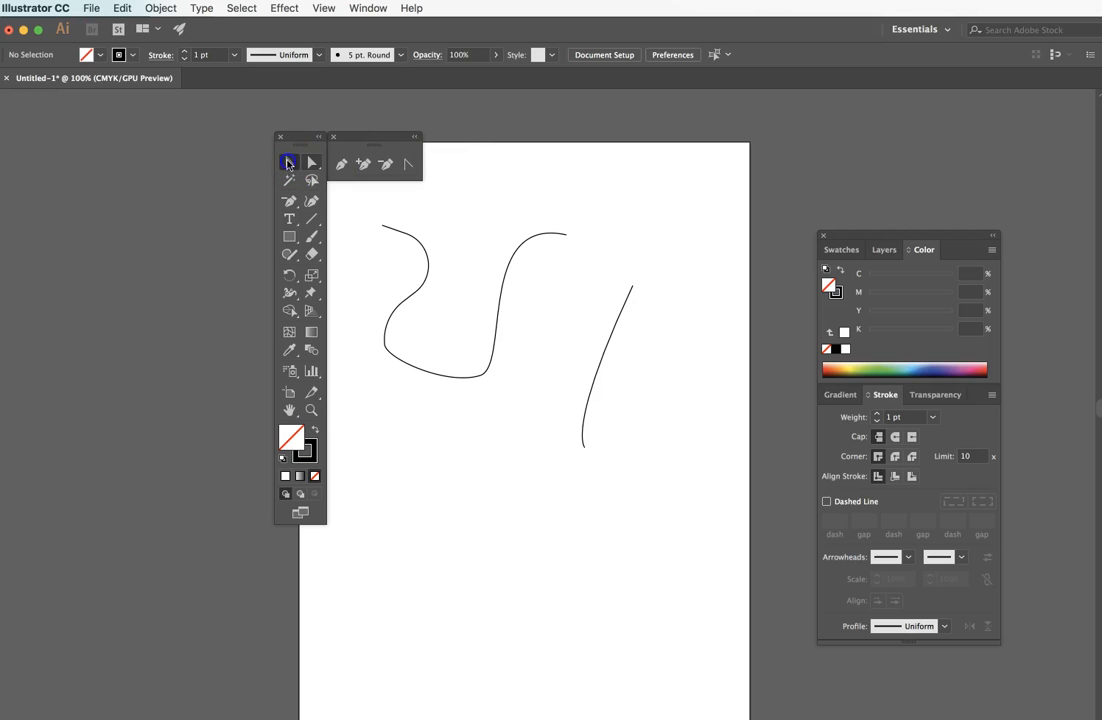
left_click_drag(595, 292, 650, 372)
key("Delete")
left_click_drag(371, 241, 556, 342)
key("Delete")
left_click(516, 279)
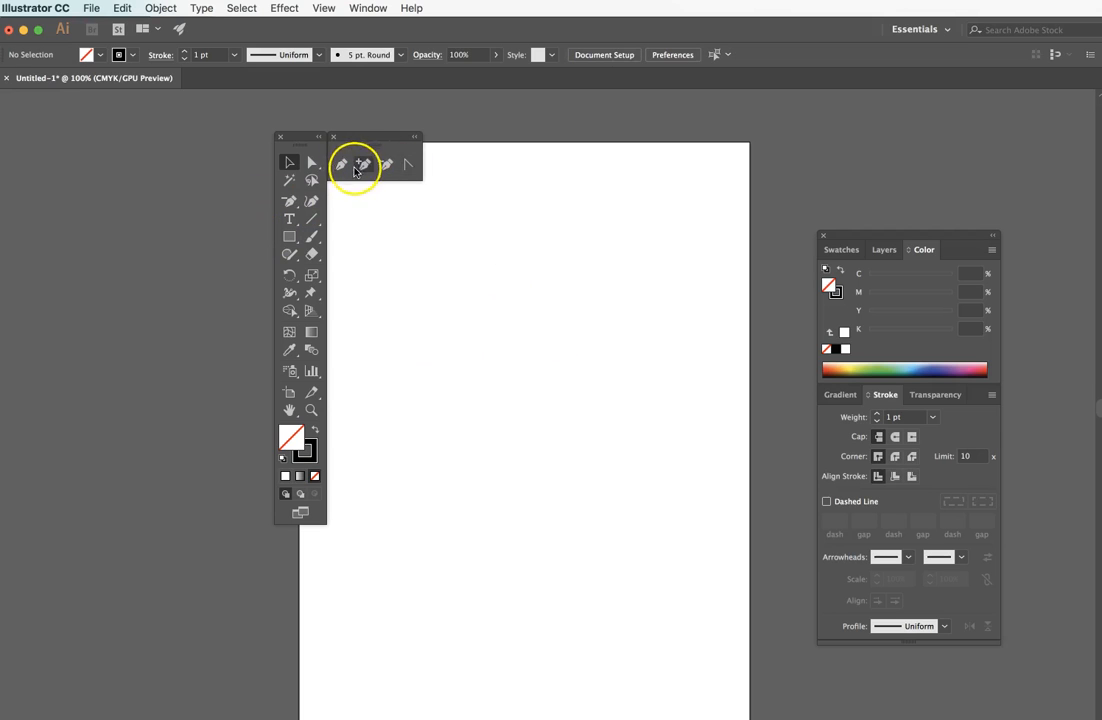
Step: Draw a rectangle with a light blue fill (C 56.08, Y 5.49) in the artboard's upper left and stretch its bottom edge downward
left_click(289, 237)
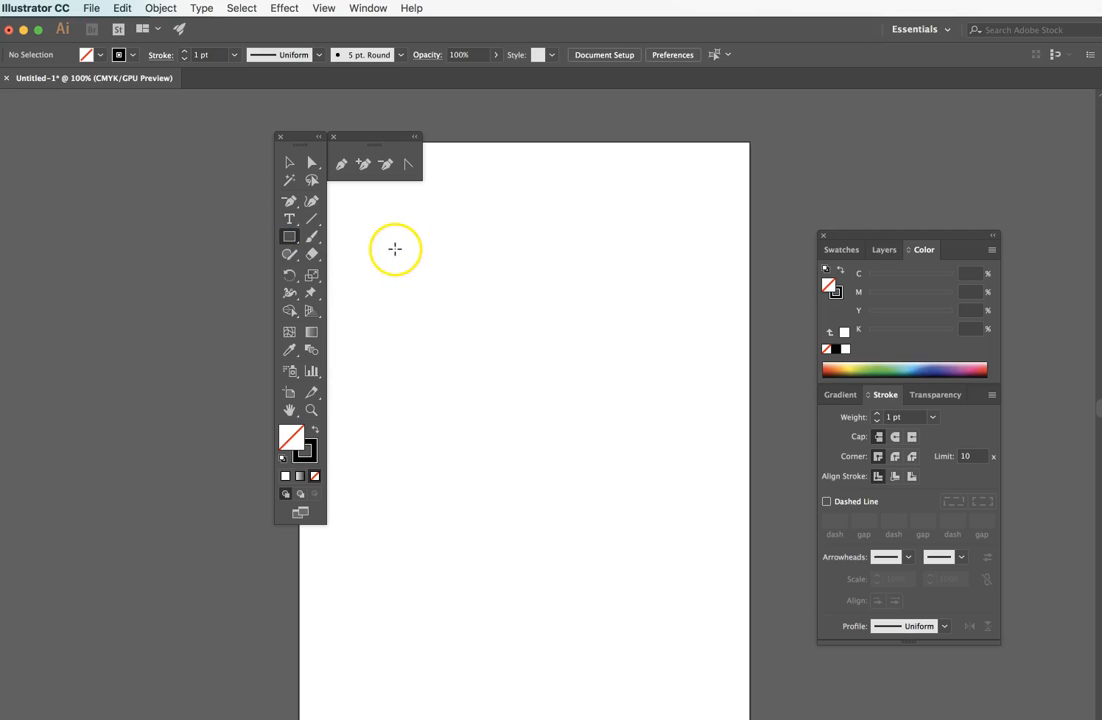
mouse_move(392, 250)
left_mouse_down()
mouse_move(470, 359)
mouse_move(517, 392)
left_mouse_up()
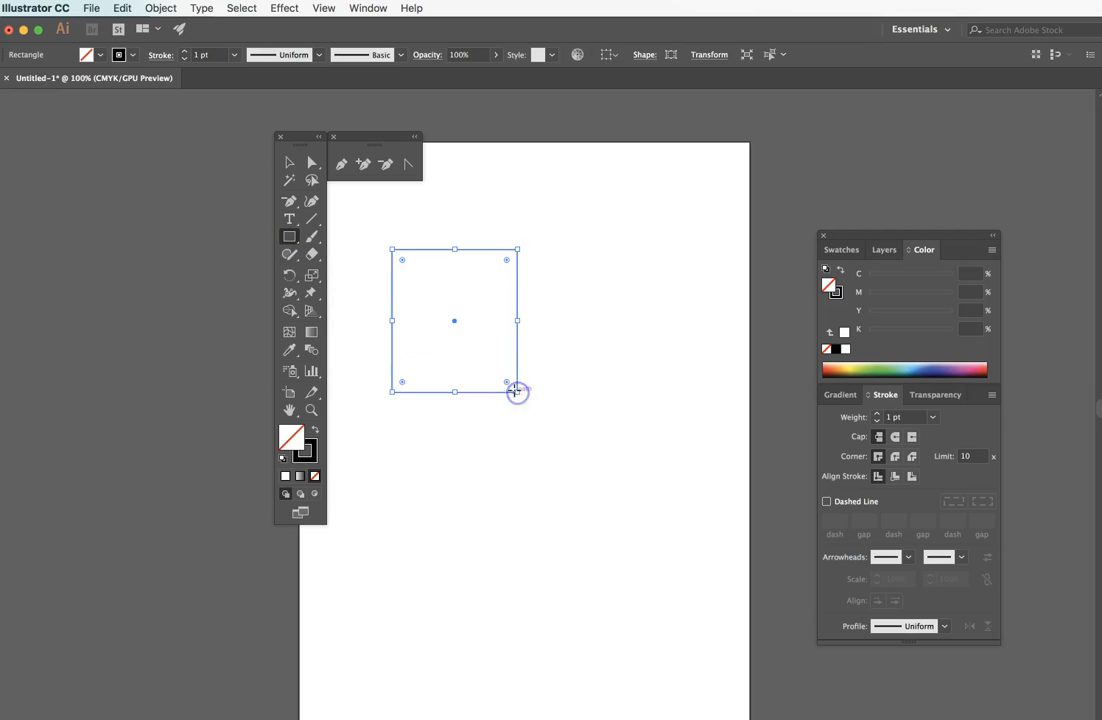
left_click(907, 367)
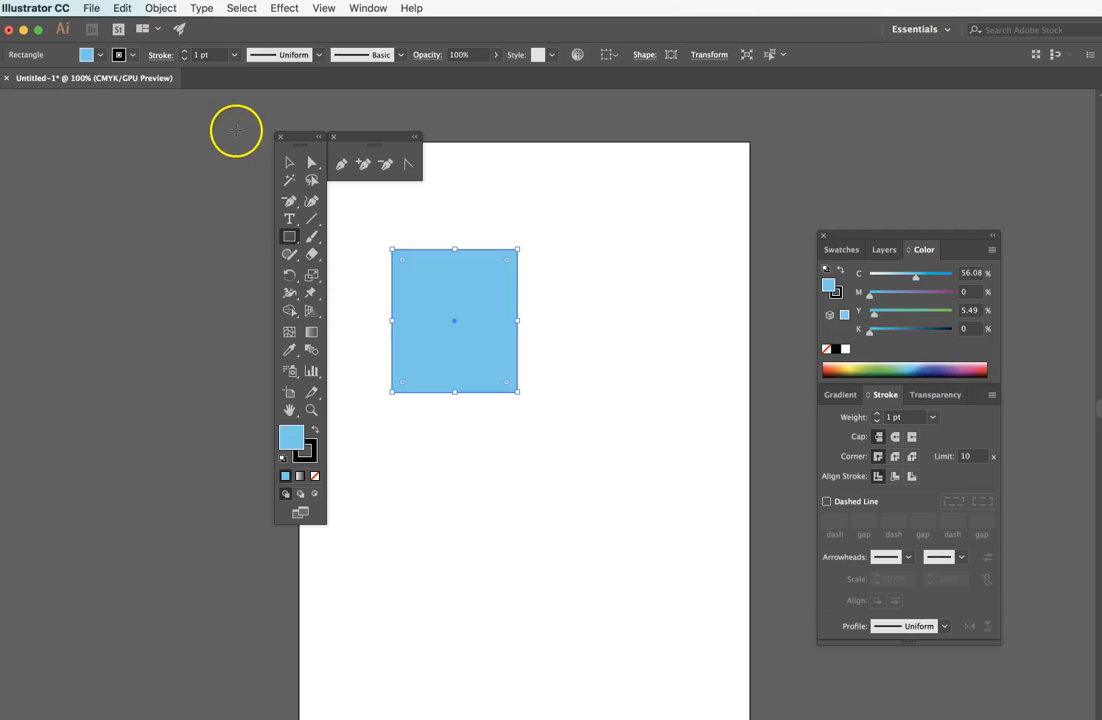
left_click(288, 163)
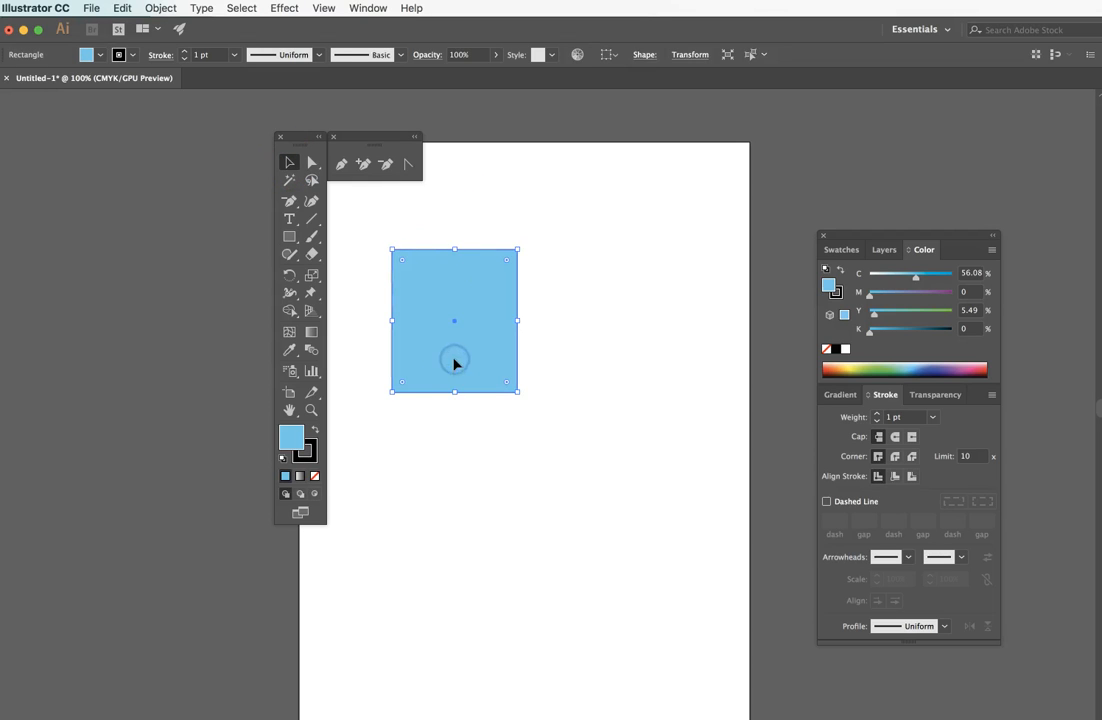
left_click_drag(454, 393, 454, 433)
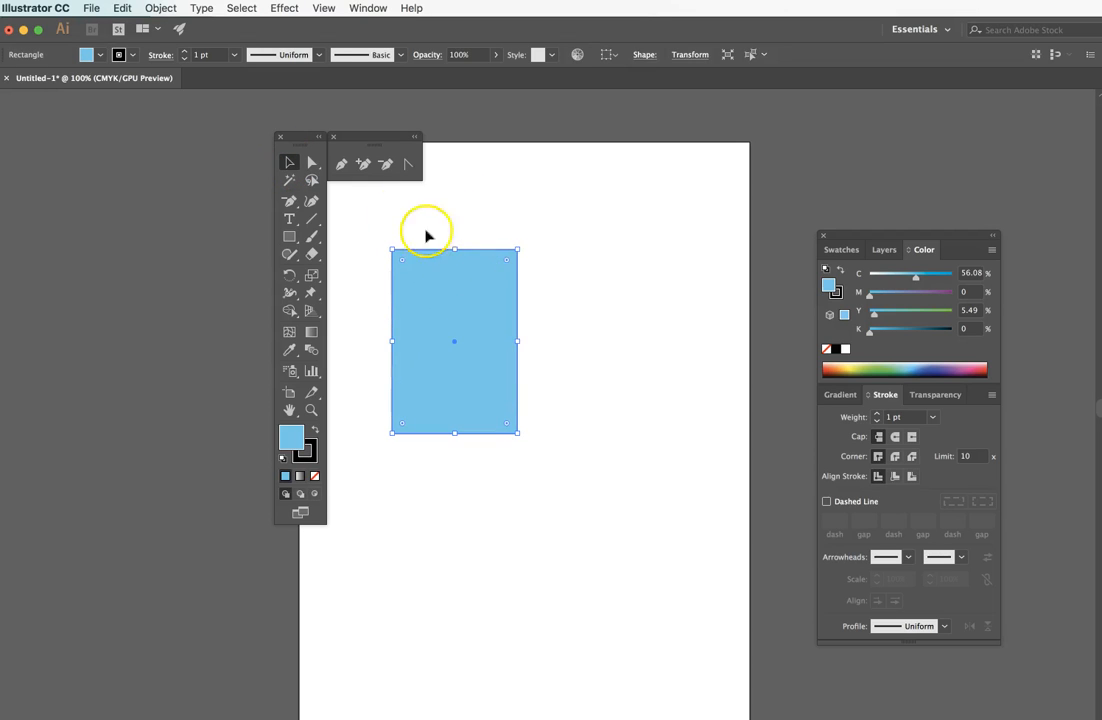
Step: Add an anchor point midway along the rectangle's right edge and move it outward to about X 6.07 in to form a point
left_click(368, 171)
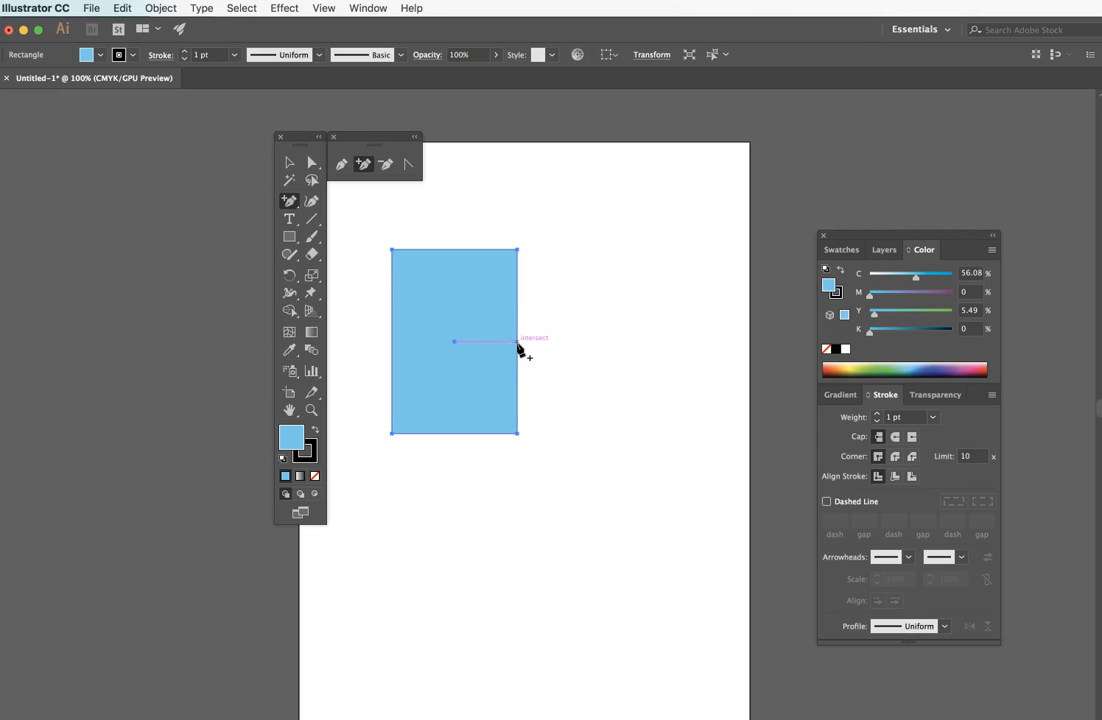
left_click(323, 9)
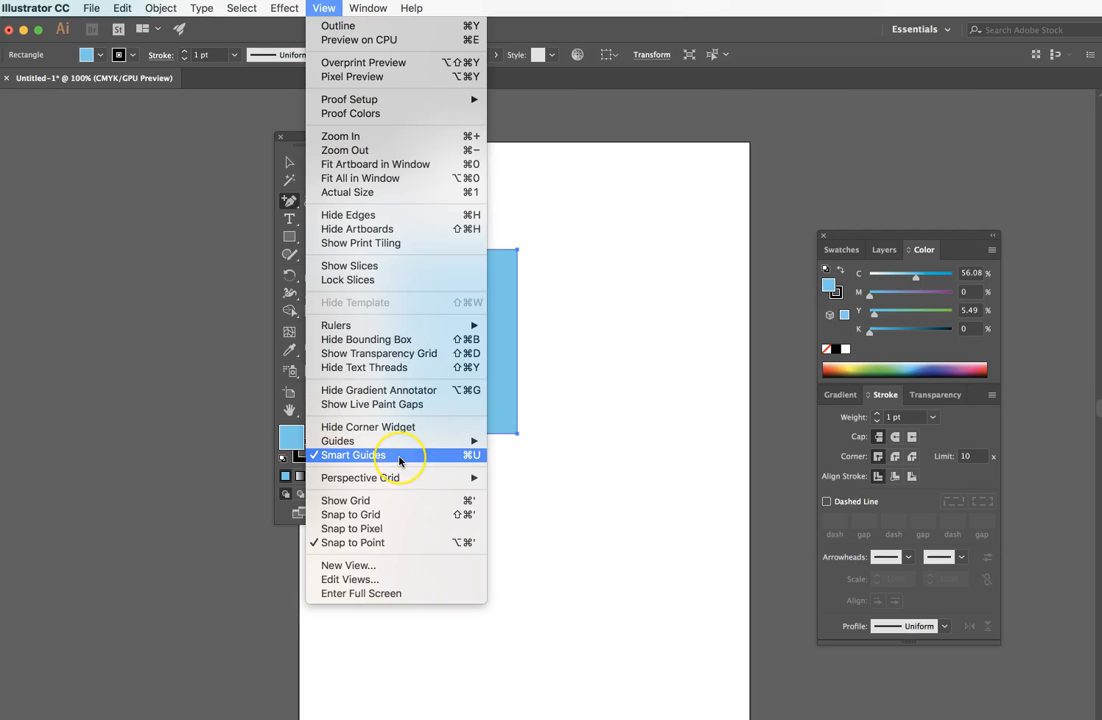
left_click(565, 39)
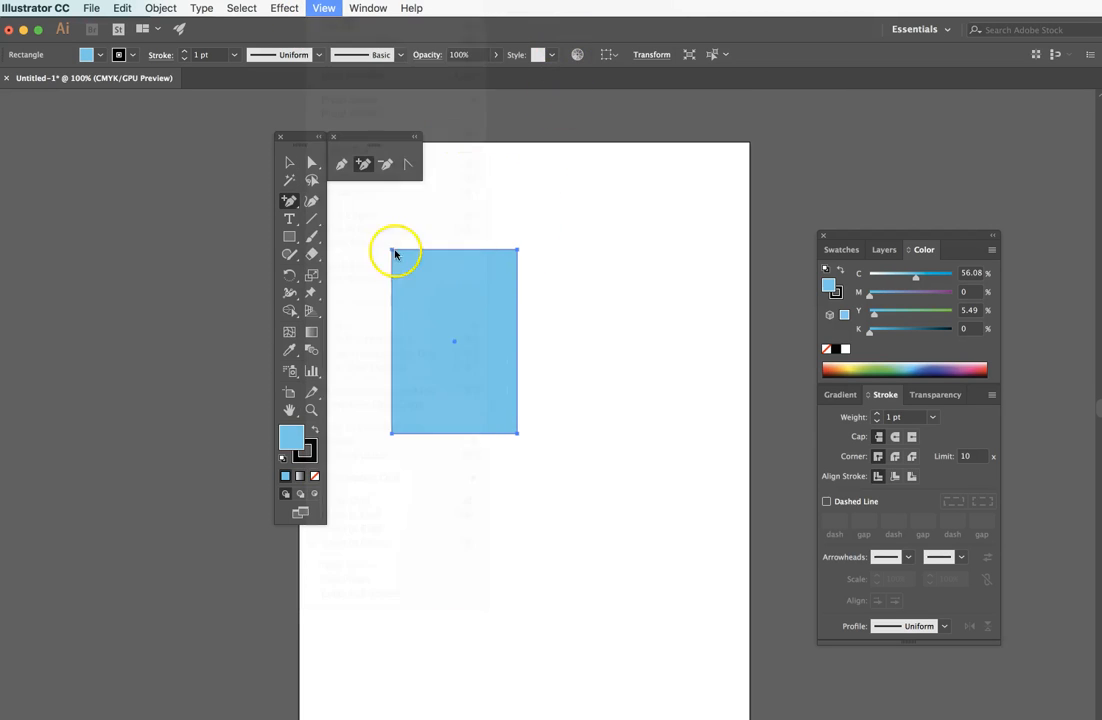
left_click(518, 342)
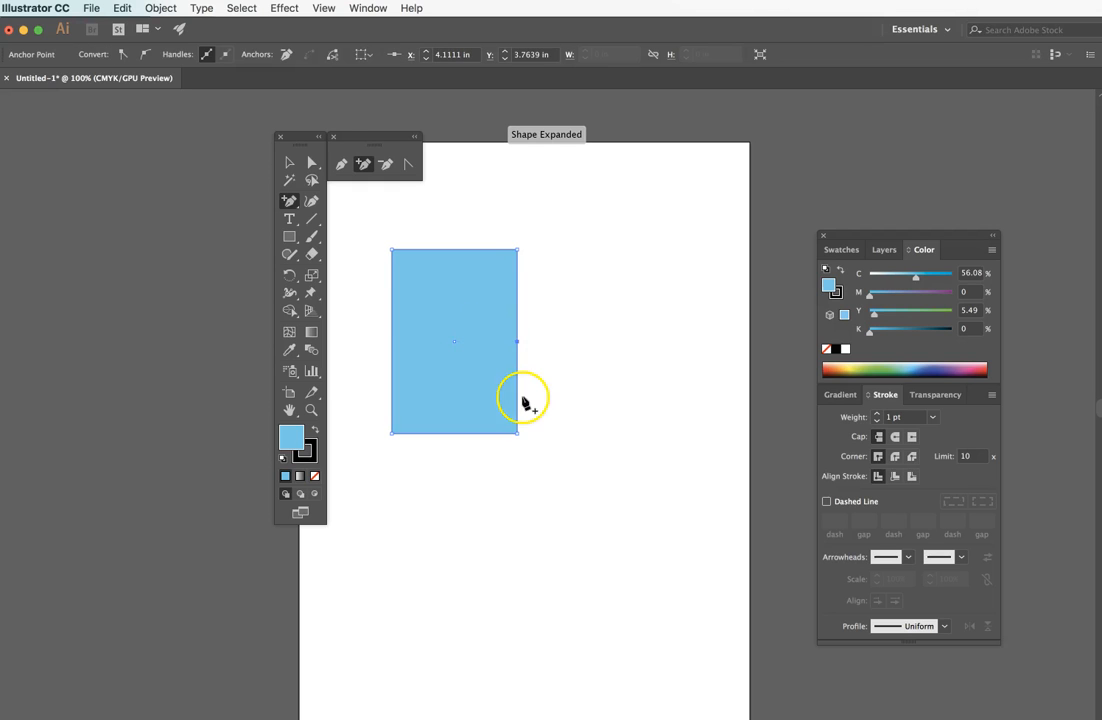
left_click(314, 165)
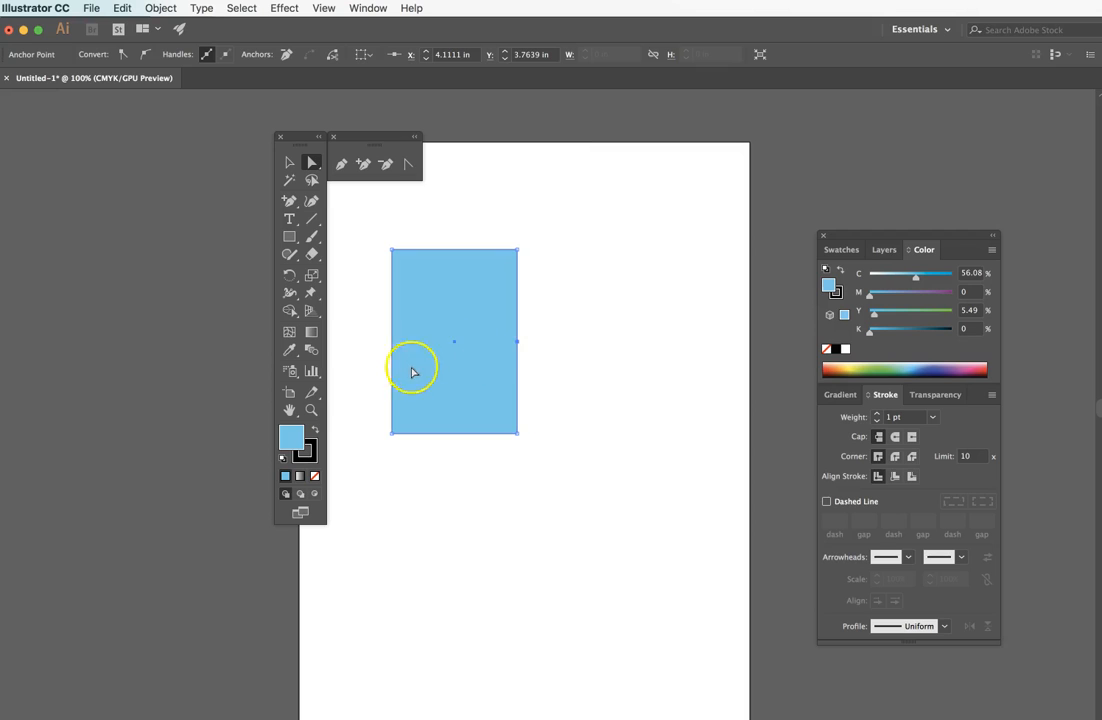
left_click_drag(518, 343, 620, 342)
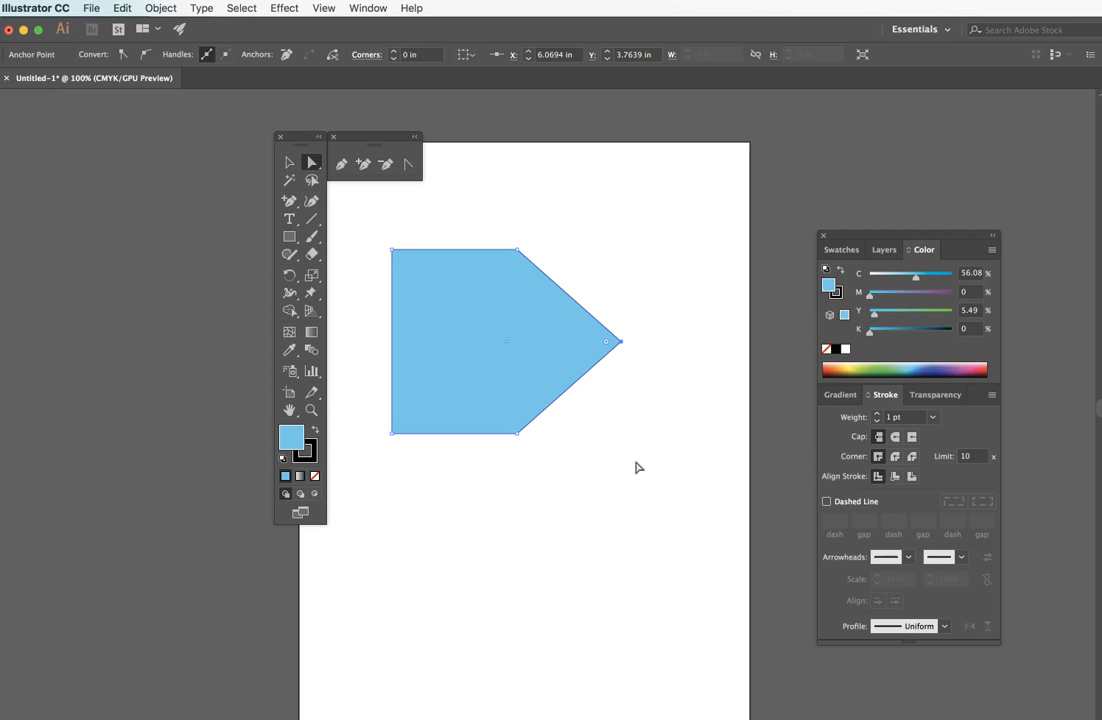
Step: Delete the anchor point at the blue shape's pointed tip
left_click(376, 342)
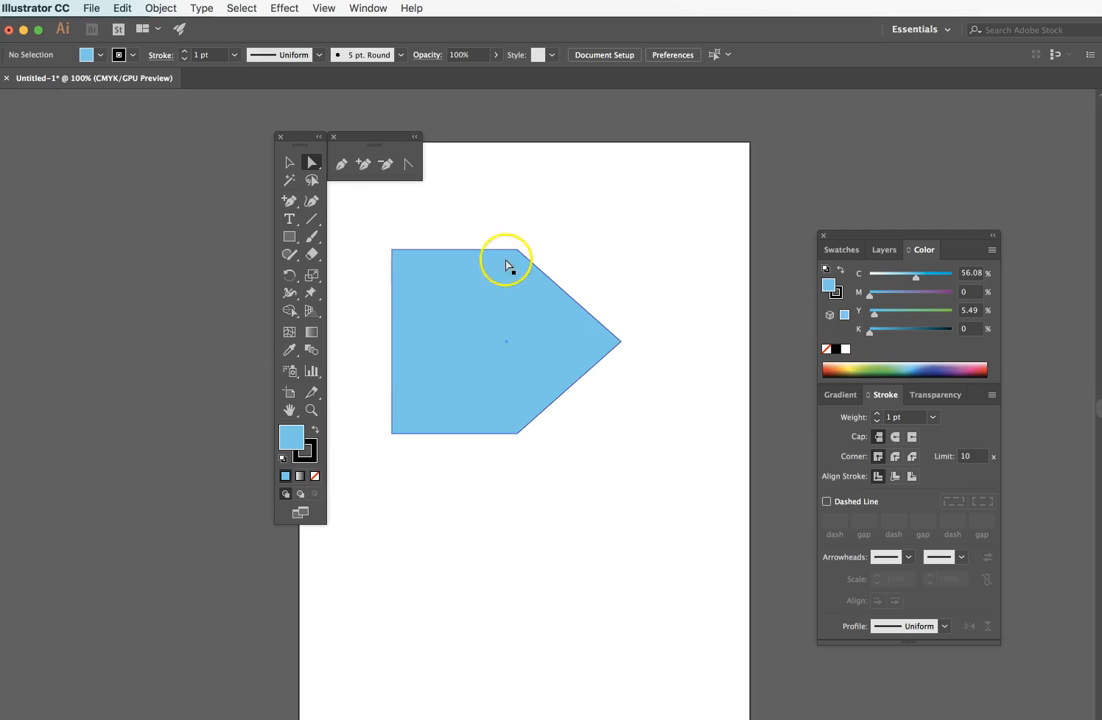
left_click(385, 164)
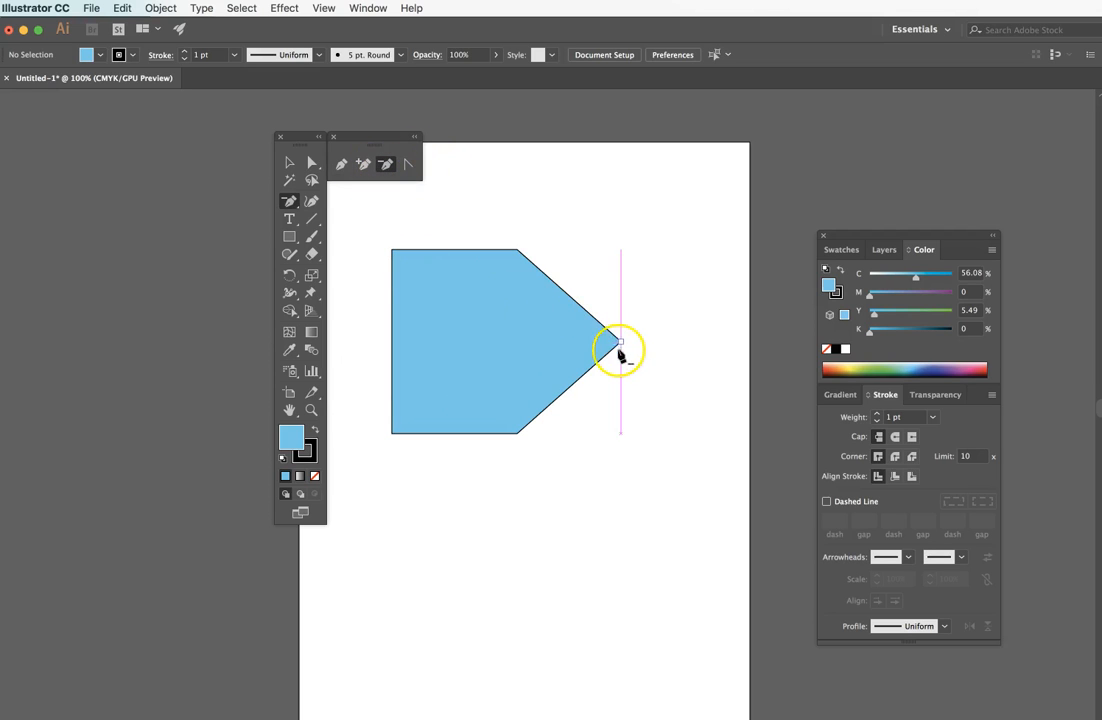
left_click(620, 343)
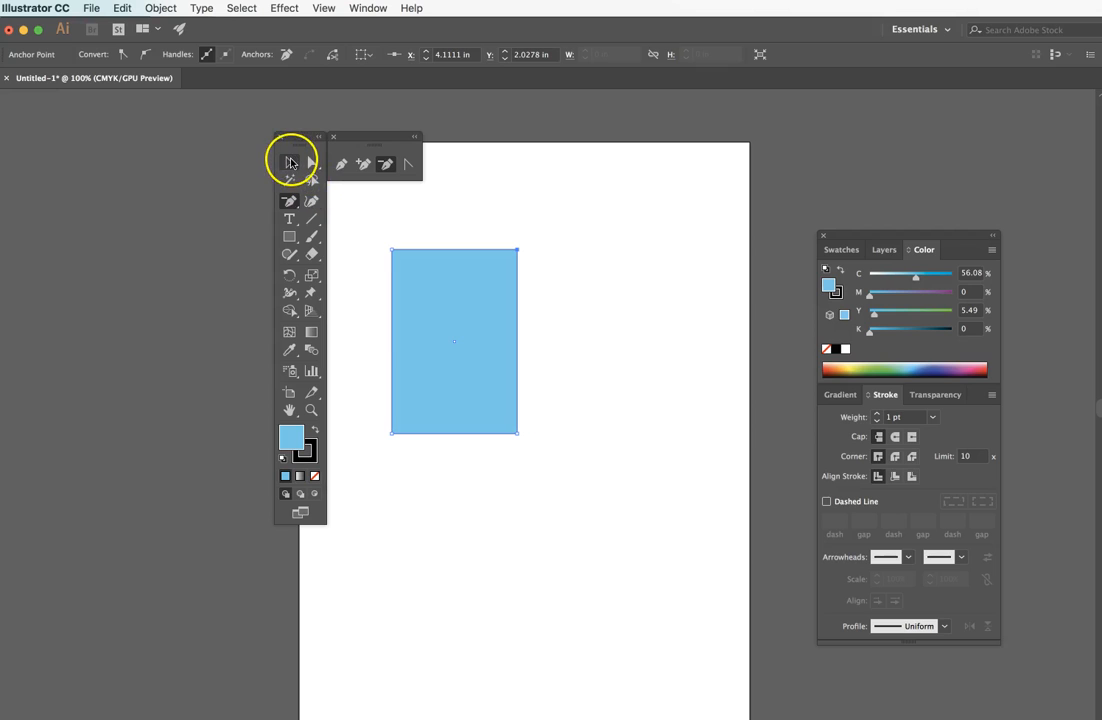
Step: Convert the rectangle's upper-right corner to smooth and reshape it, moving it to about X 5.67 in, Y 1.35 in and extending its lower handle
left_click(144, 57)
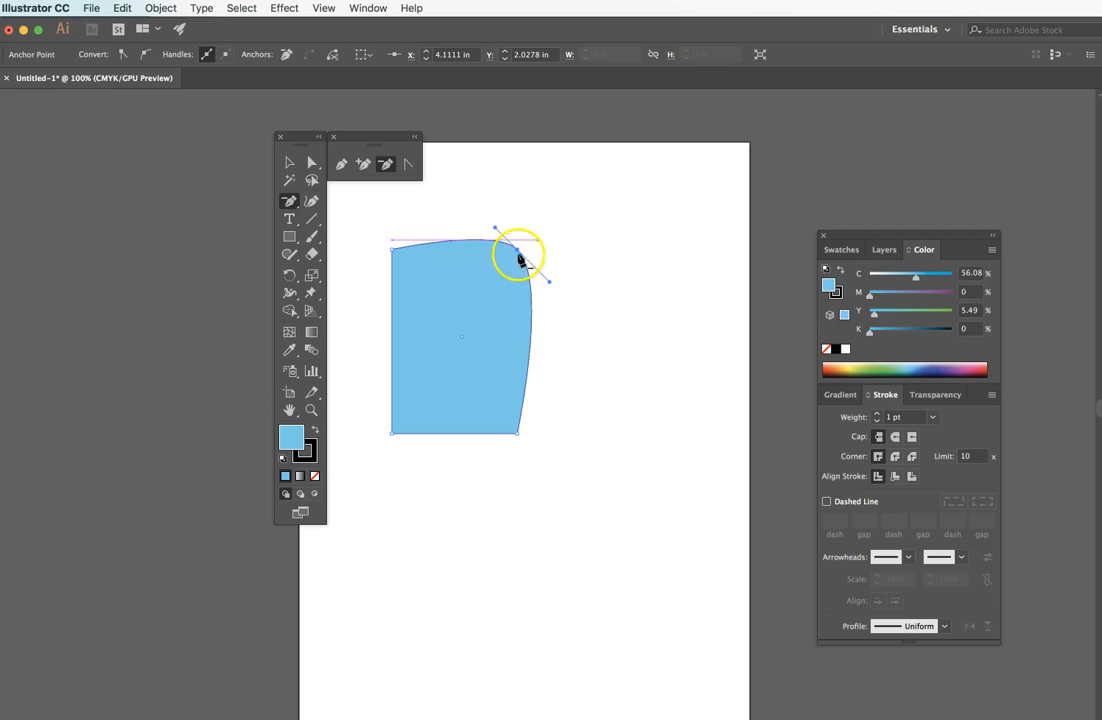
left_click(311, 162)
left_click_drag(520, 255, 598, 211)
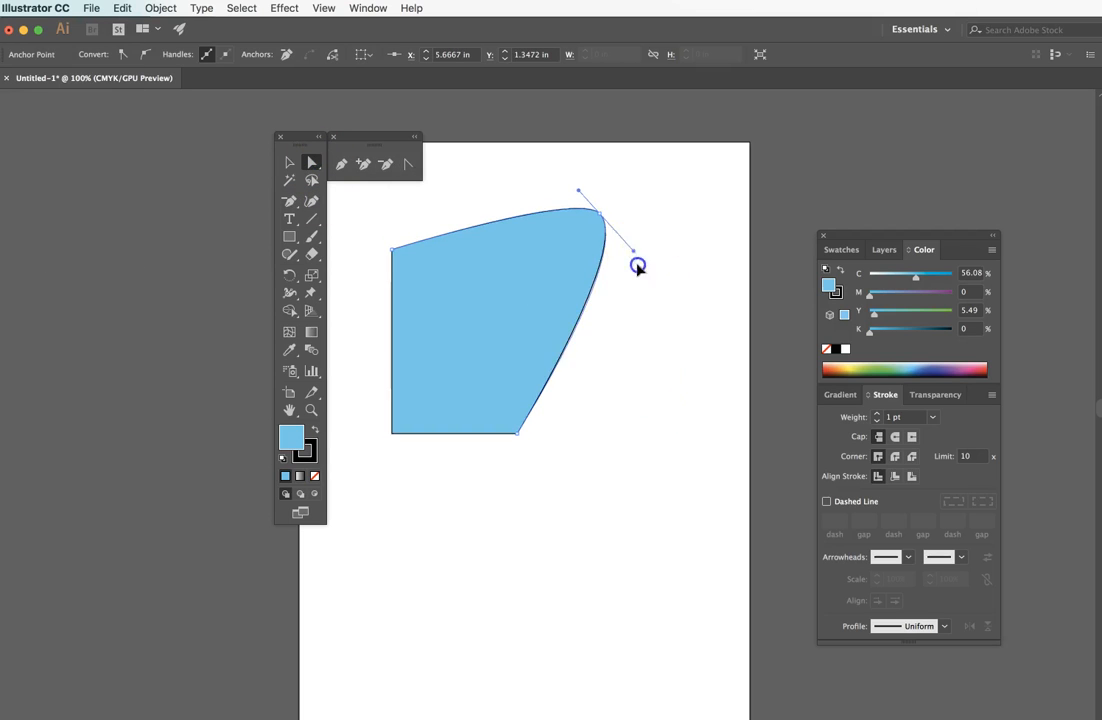
left_click_drag(637, 266, 664, 327)
left_click(681, 283)
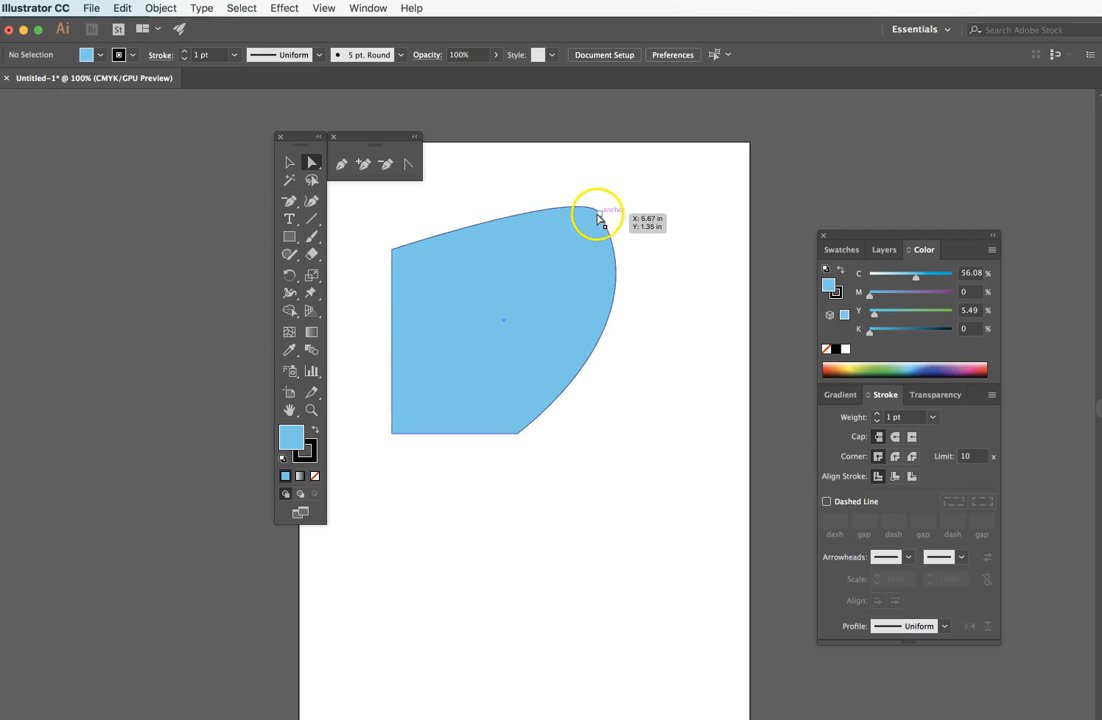
Step: Select the whole light blue curved shape and delete it from the artboard
left_click(289, 162)
left_click(446, 291)
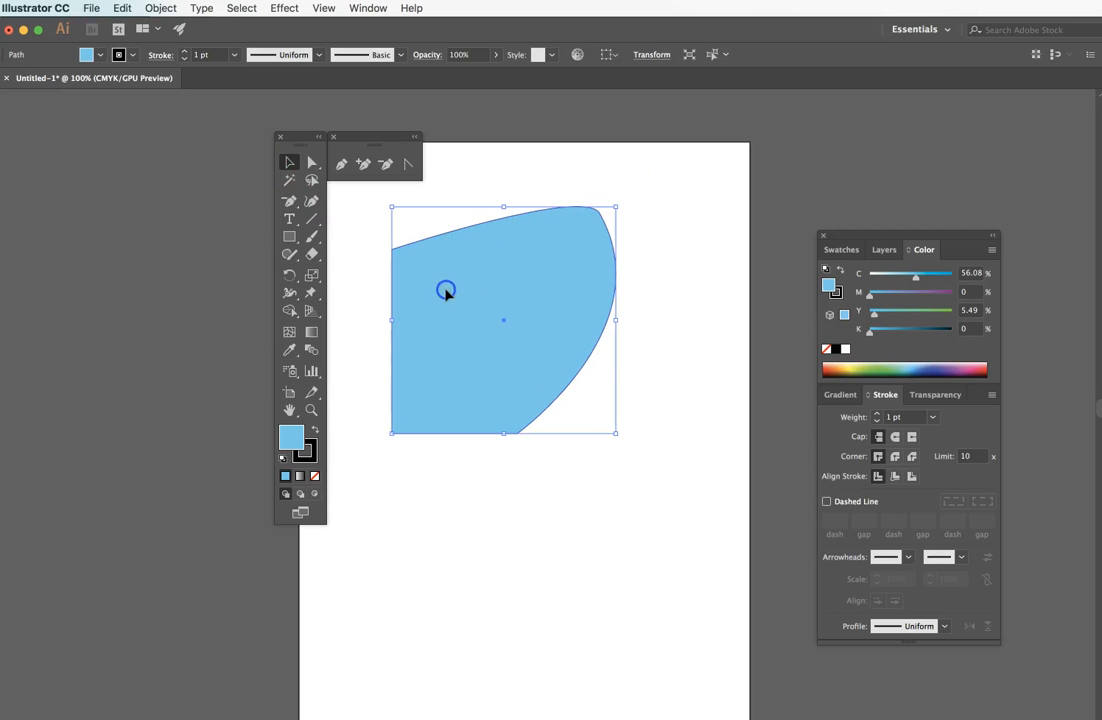
key("Delete")
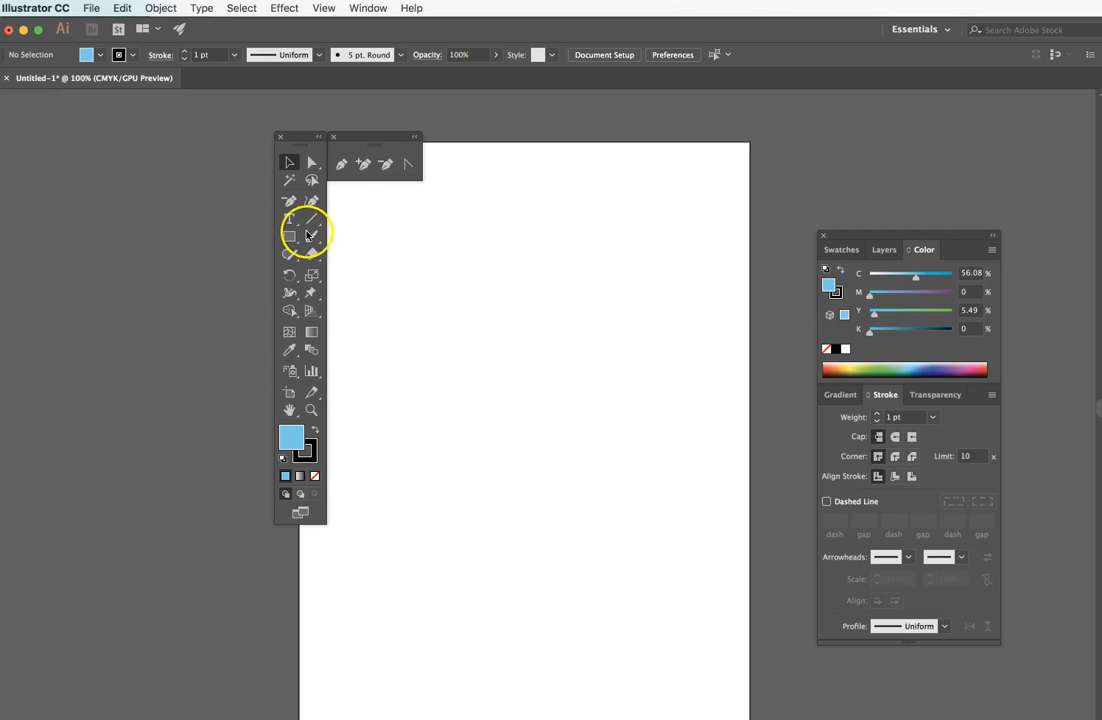
Step: With no fill, draw a wavy Pen path descending across the artboard, ending in a corner point at about X 7.56 in, Y 6.78 in
left_click(343, 168)
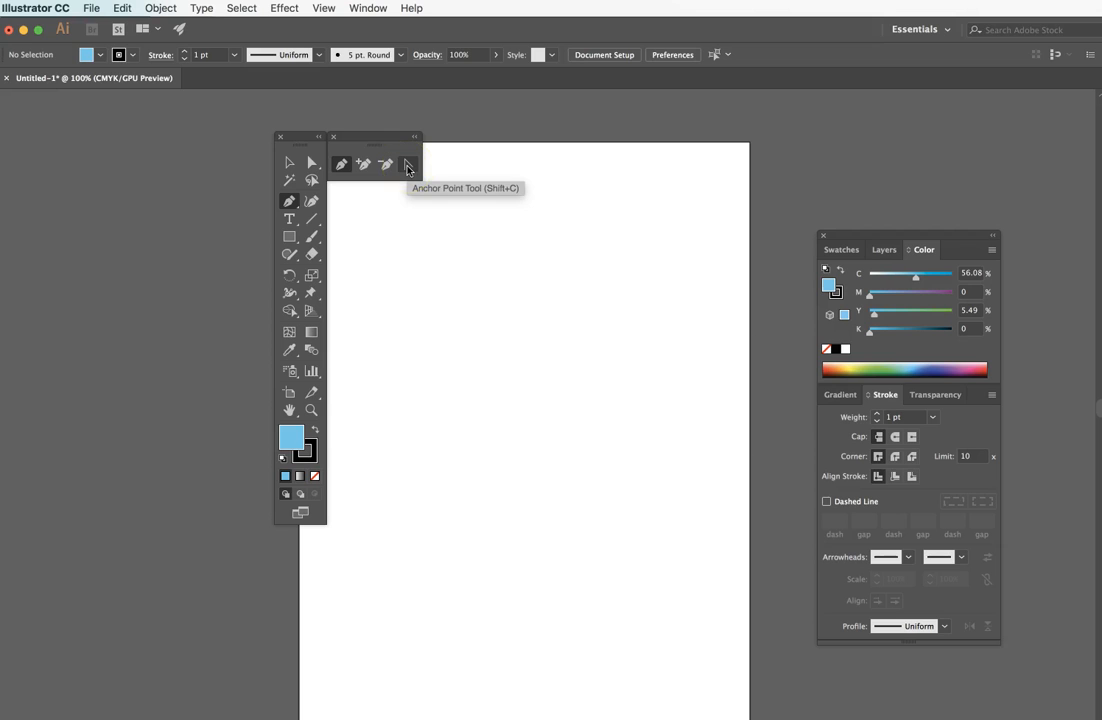
left_click(315, 476)
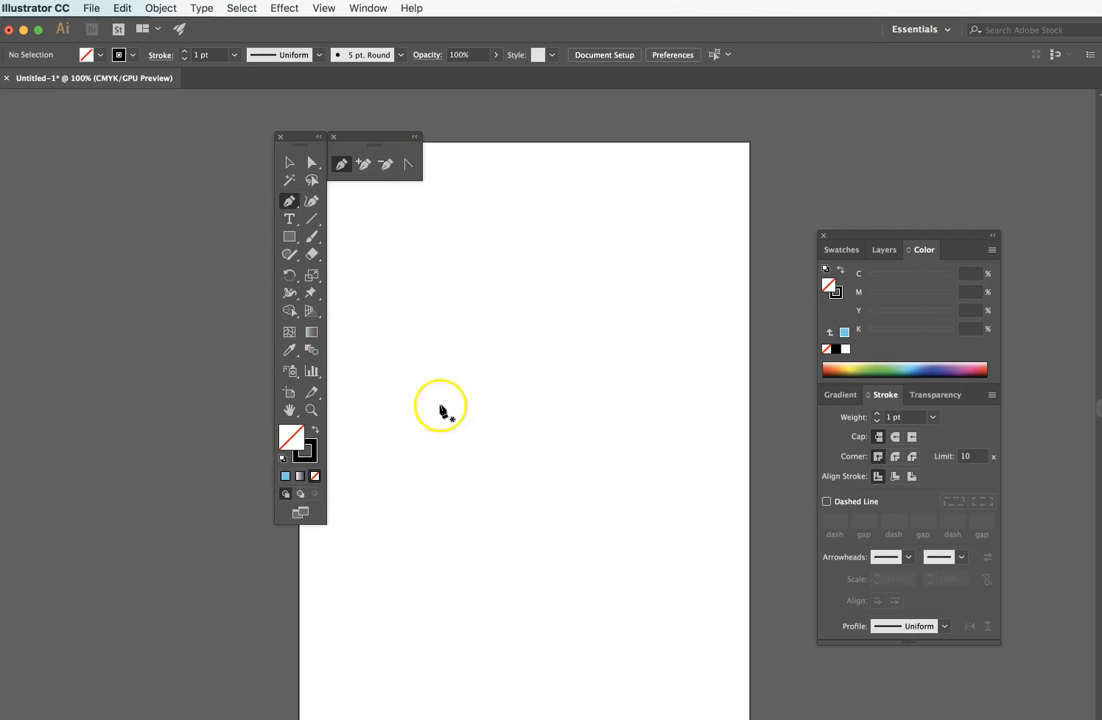
left_click_drag(383, 244, 536, 344)
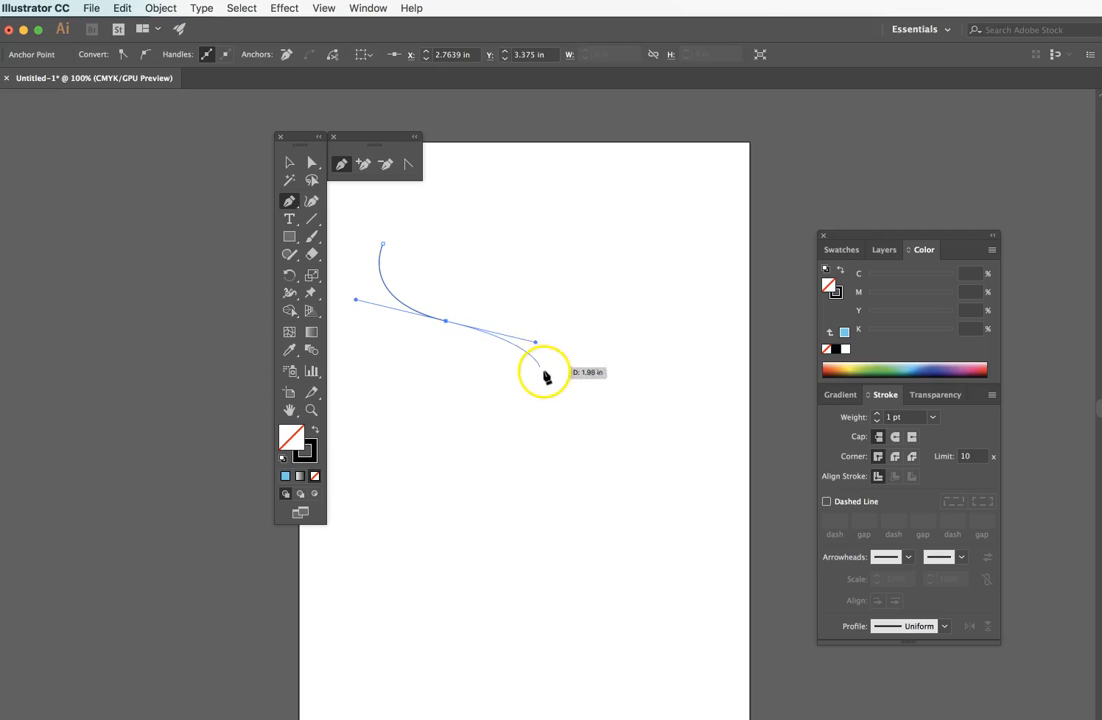
left_click_drag(561, 408, 569, 437)
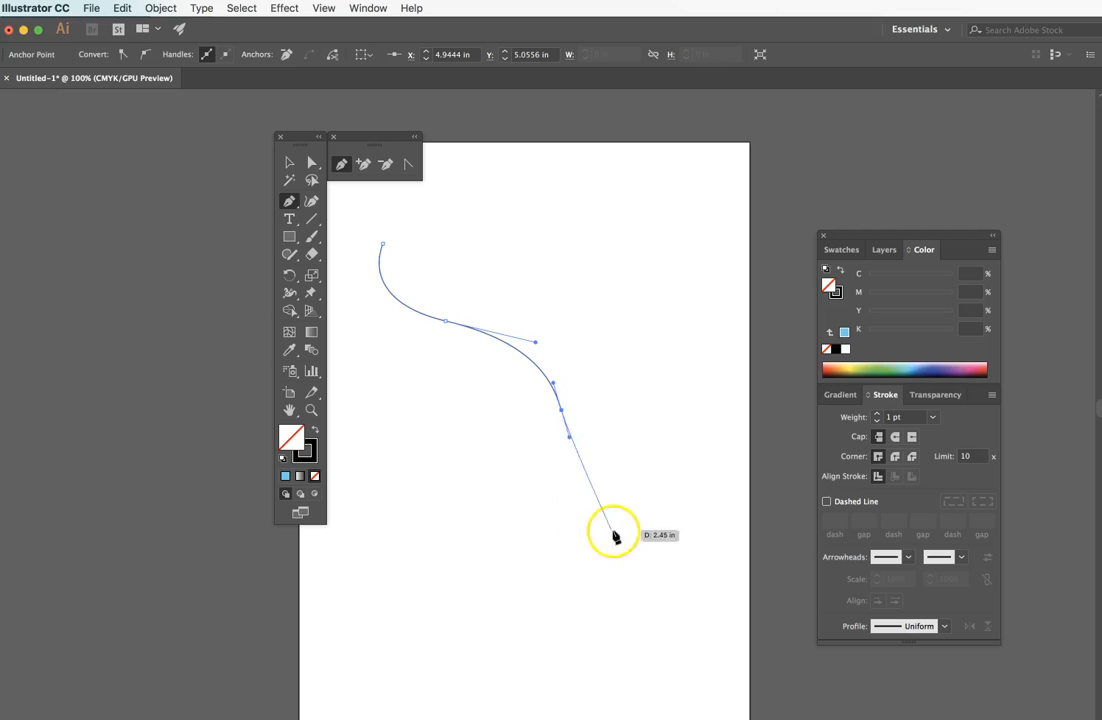
left_click_drag(699, 501, 777, 484)
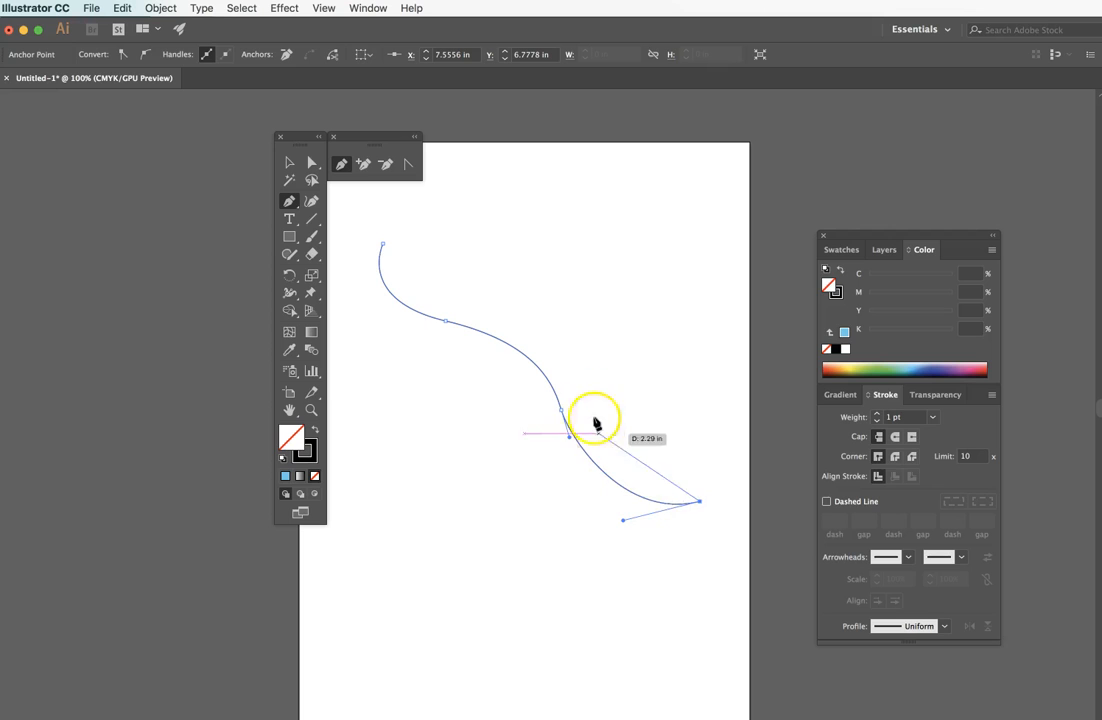
Step: Continue the path back upward through about X 5.67 in, Y 4.53 in to a sharp tip, then hook it down to about X 6.58 in, Y 4.46 in
left_click_drag(599, 381, 597, 280)
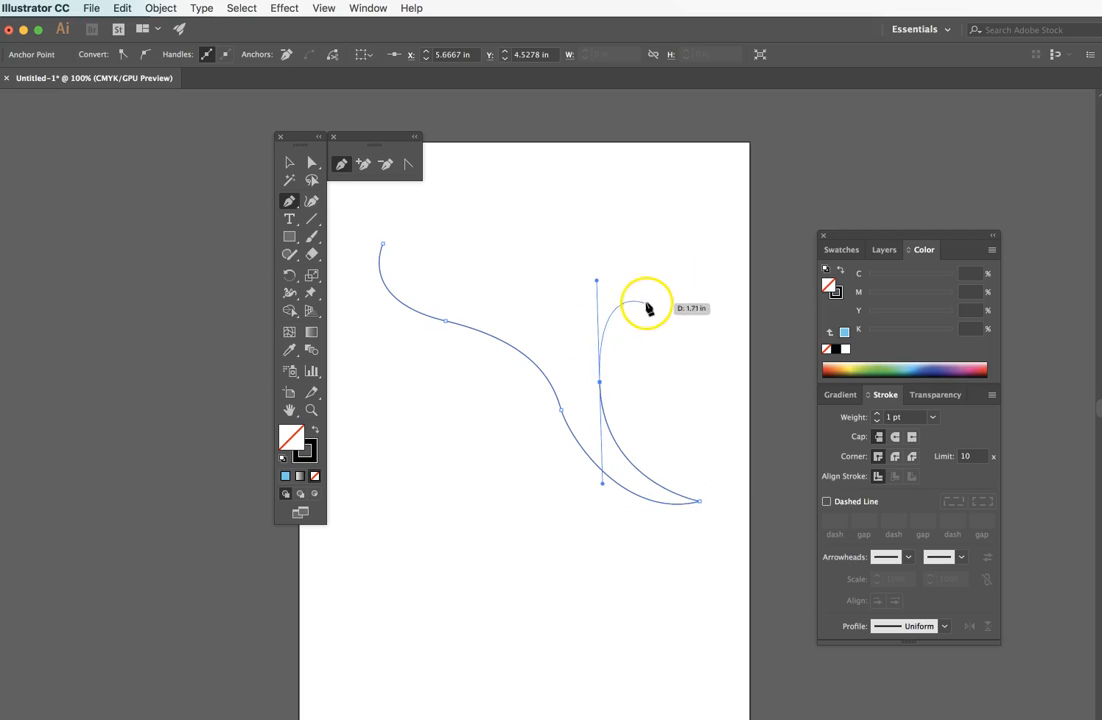
left_click_drag(680, 301, 602, 347)
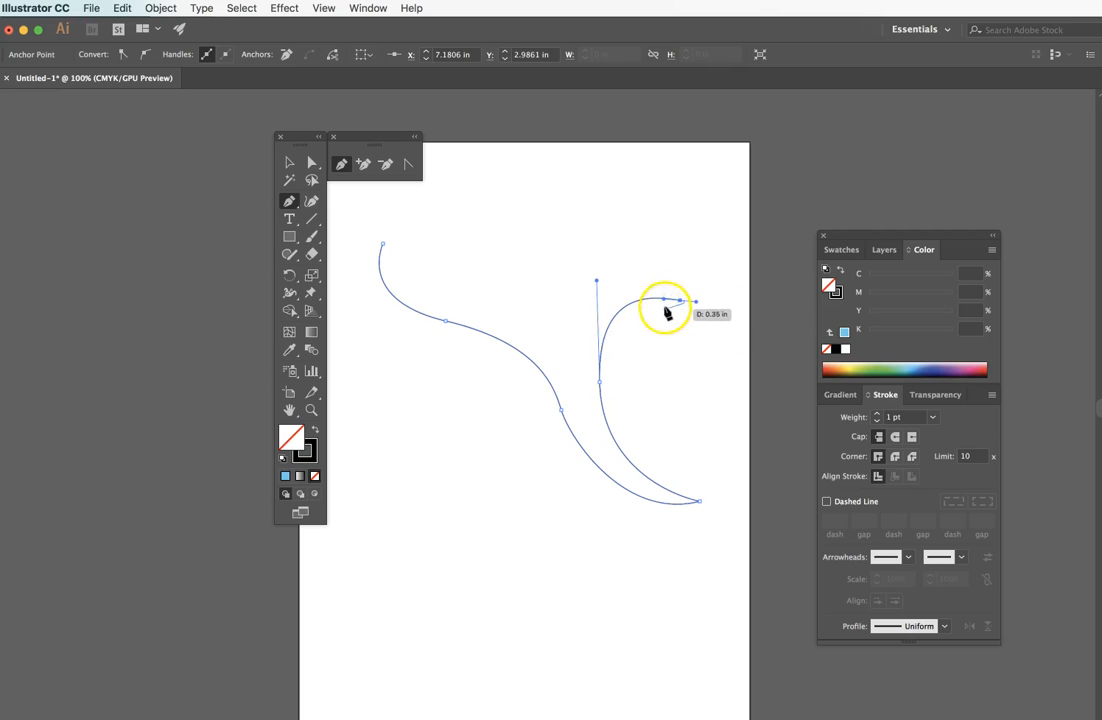
left_click_drag(648, 378, 718, 430)
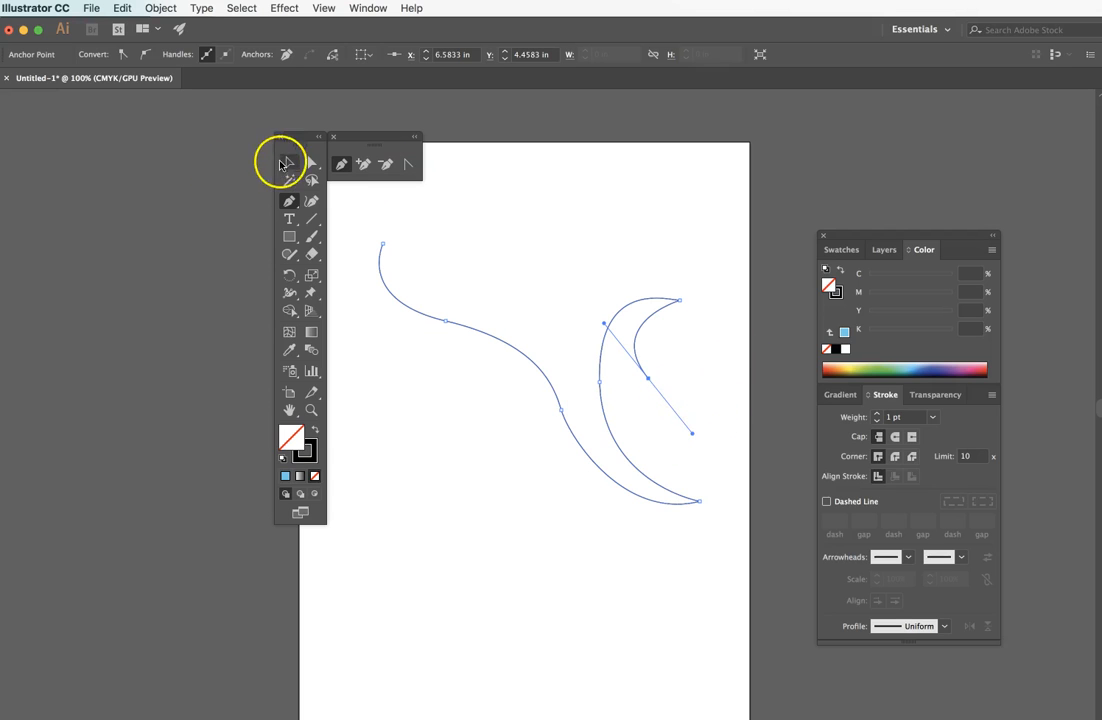
Step: Finish the open path and move the whole curve slightly down and to the left on the artboard
left_click(282, 163)
left_click(512, 233)
left_click_drag(457, 330, 443, 350)
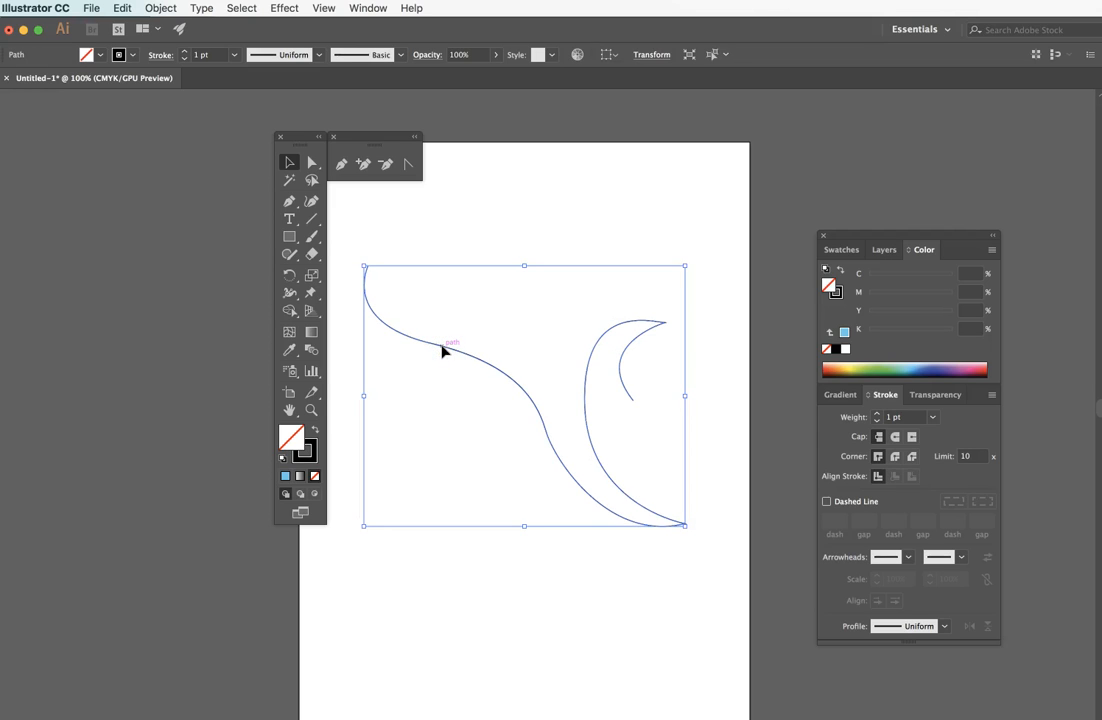